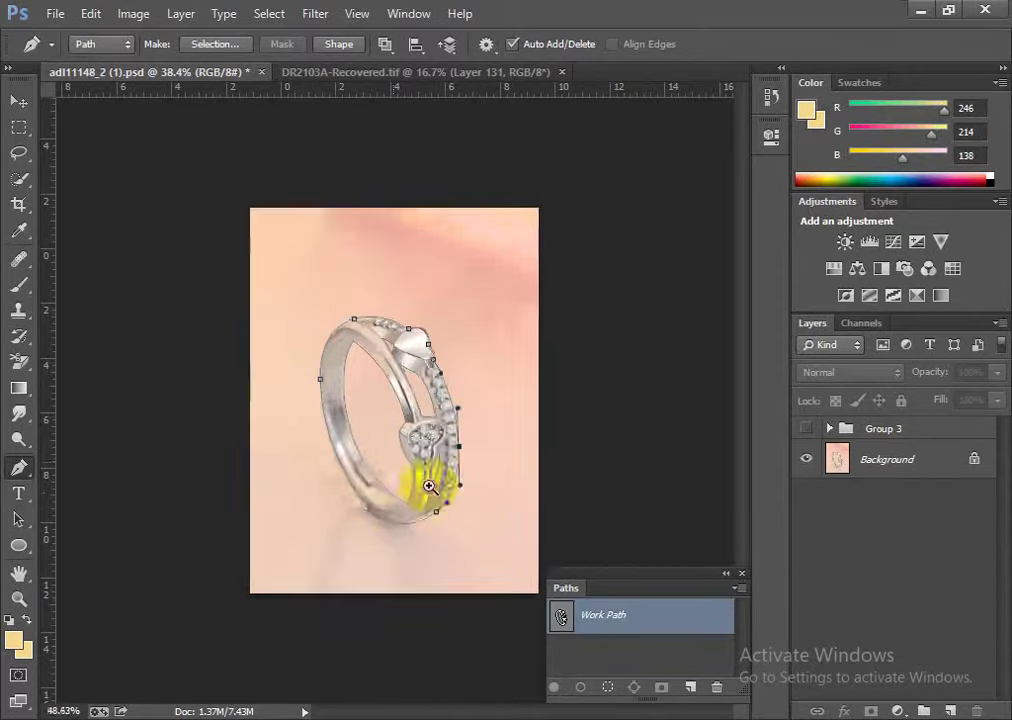
# - Load the ring's Work Path as a selection
pyautogui.scroll(5, 430, 450)
pyautogui.scroll(-2, 410, 427)
pyautogui.scroll(-3, 430, 460)
pyautogui.scroll(-4, 479, 407)
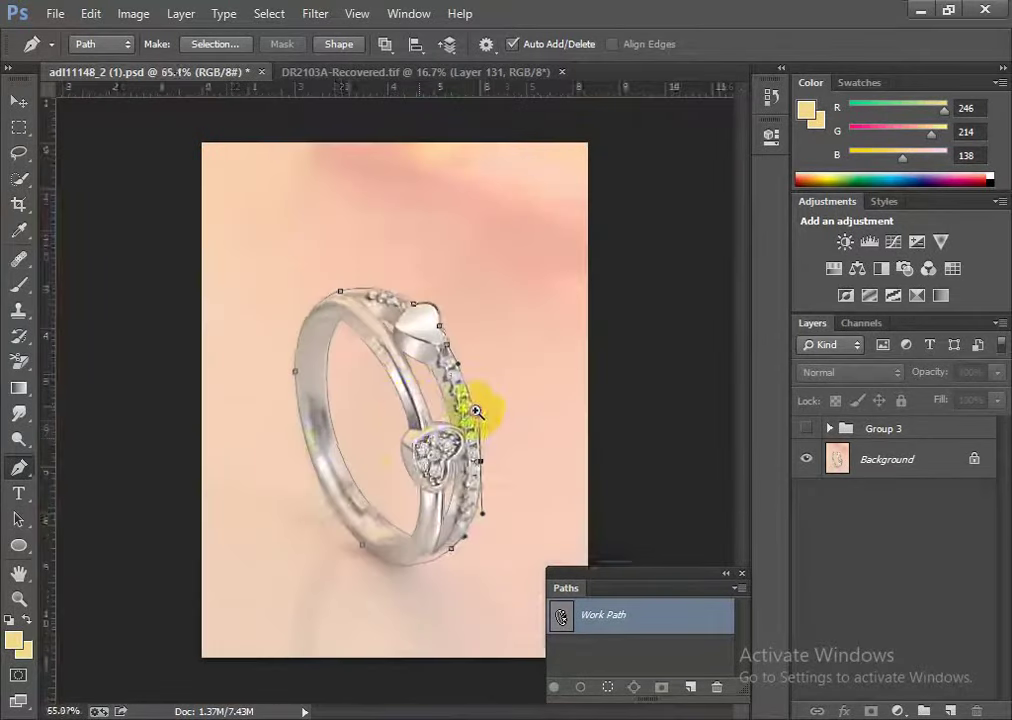
pyautogui.scroll(-1, 418, 402)
pyautogui.scroll(1, 407, 407)
pyautogui.scroll(2, 410, 410)
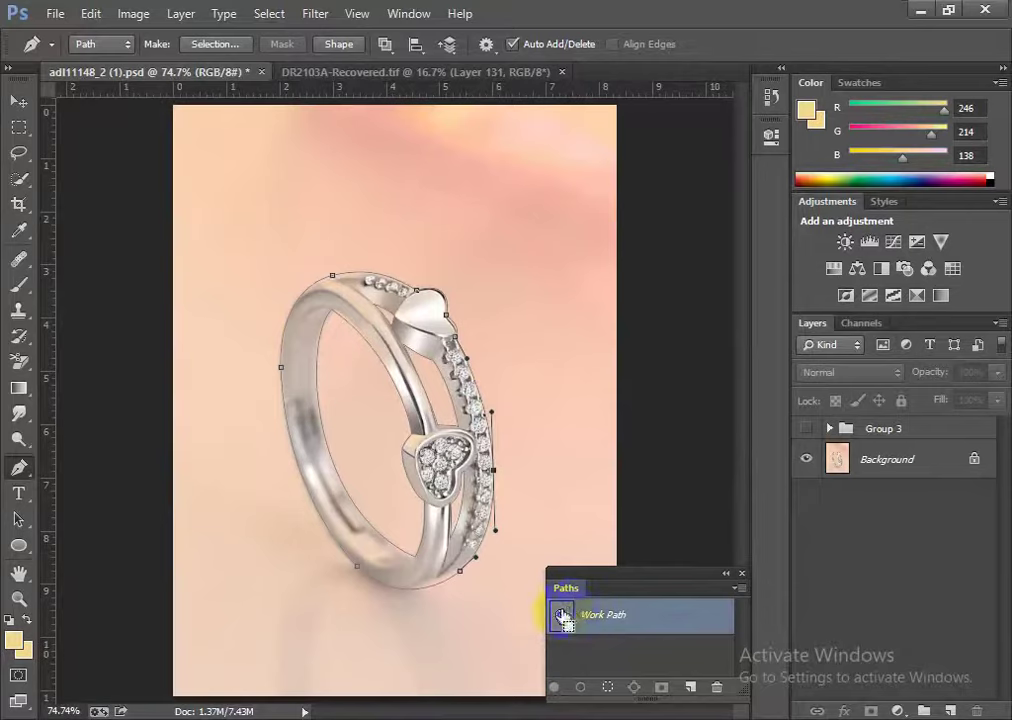
pyautogui.keyDown('ctrl'); pyautogui.click(563, 617); pyautogui.keyUp('ctrl')
pyautogui.scroll(-1, 430, 460)
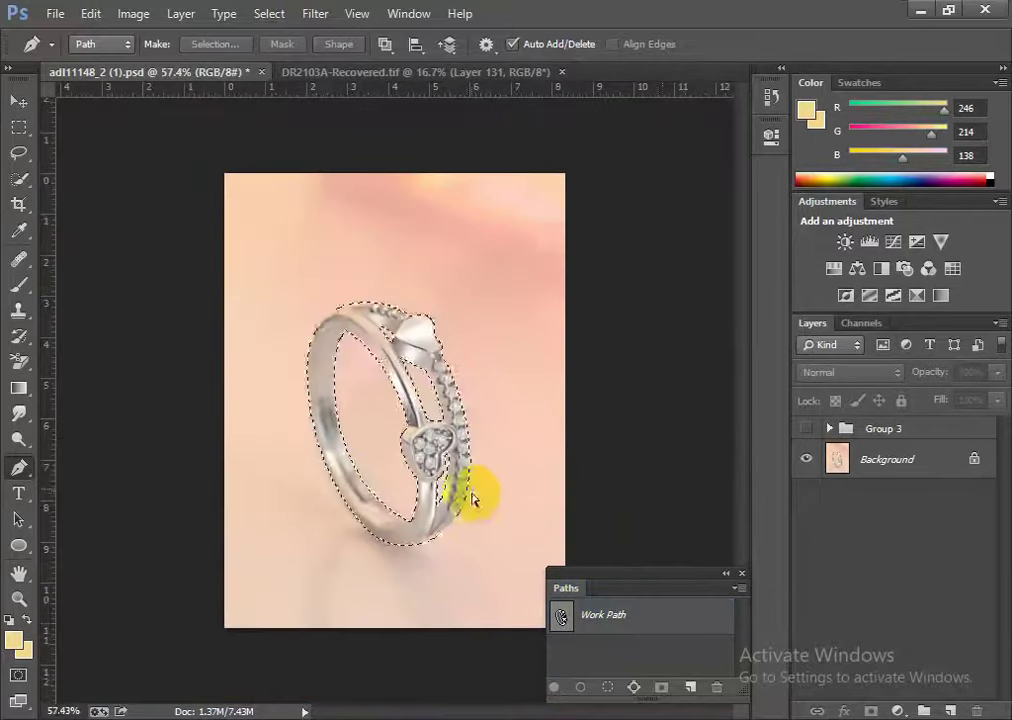
# - Copy the ring from Background onto new layers and fill Layer 4 with white
pyautogui.click(868, 462)
pyautogui.hotkey('ctrl', 'j')
pyautogui.hotkey('ctrl', 'j')
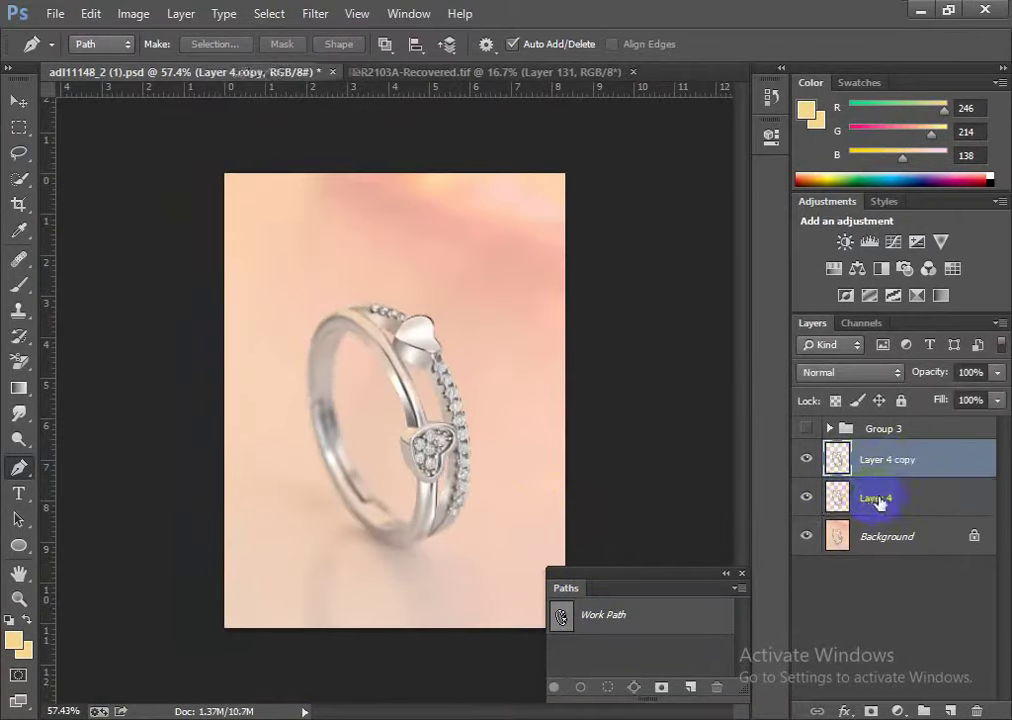
pyautogui.click(876, 500)
pyautogui.hotkey('ctrl', 'BackSpace')
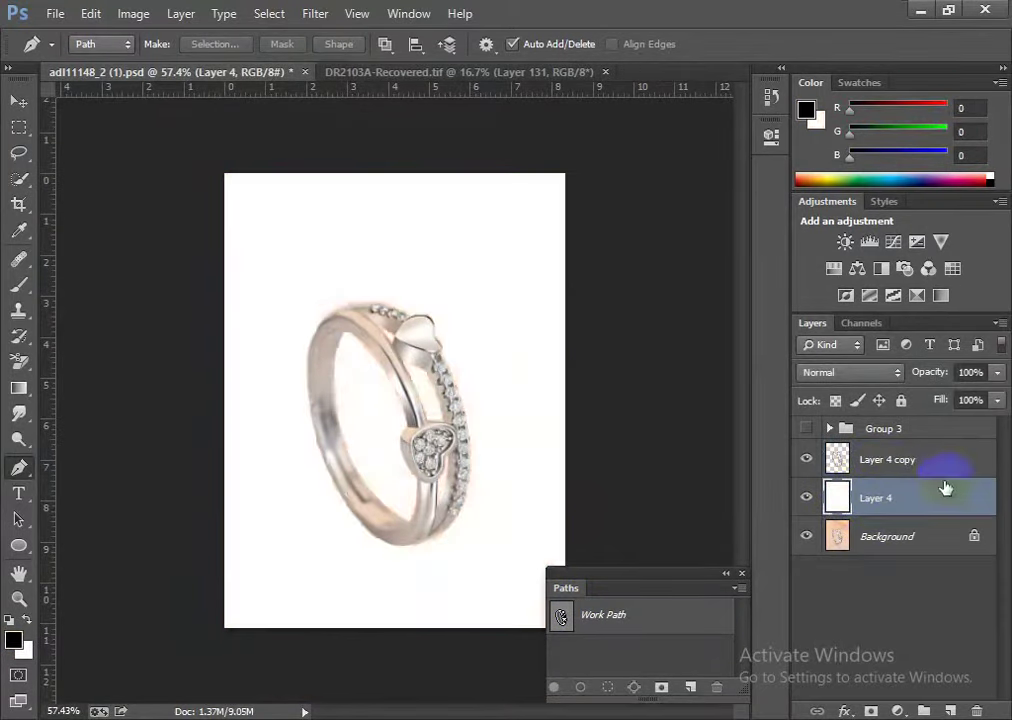
pyautogui.scroll(-1, 441, 486)
pyautogui.scroll(3, 445, 486)
pyautogui.scroll(-3, 468, 497)
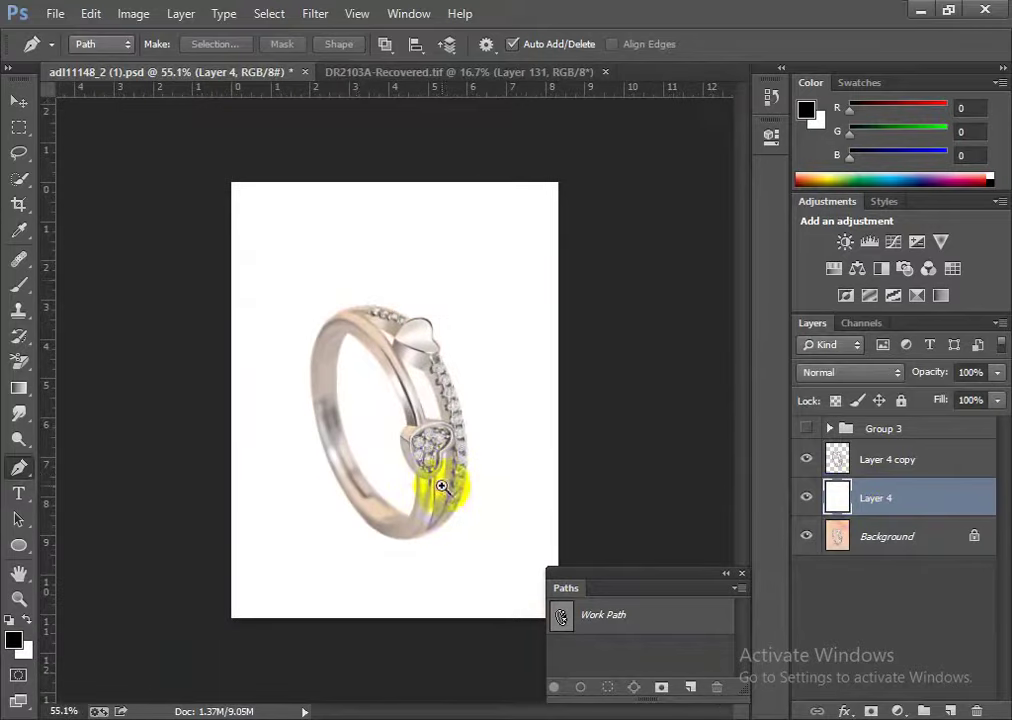
pyautogui.click(391, 78)
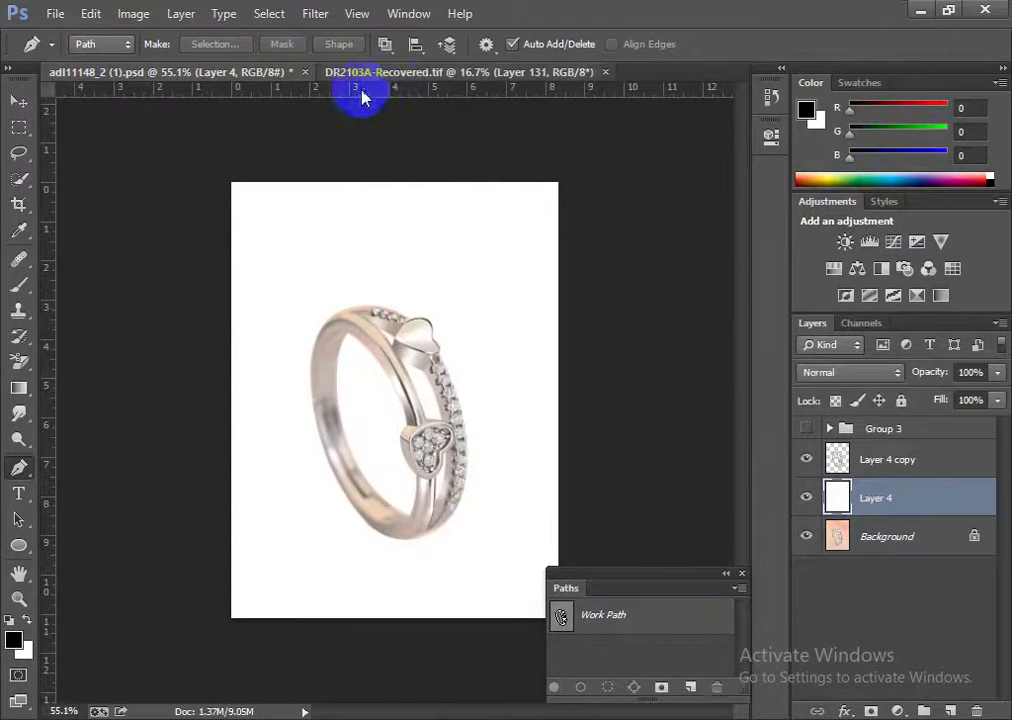
# - Drag the gold band image (Layer 11) from DR2103A-Recovered.tif into the ring document
pyautogui.press('v')
pyautogui.moveTo(491, 524); pyautogui.dragTo(928, 500)
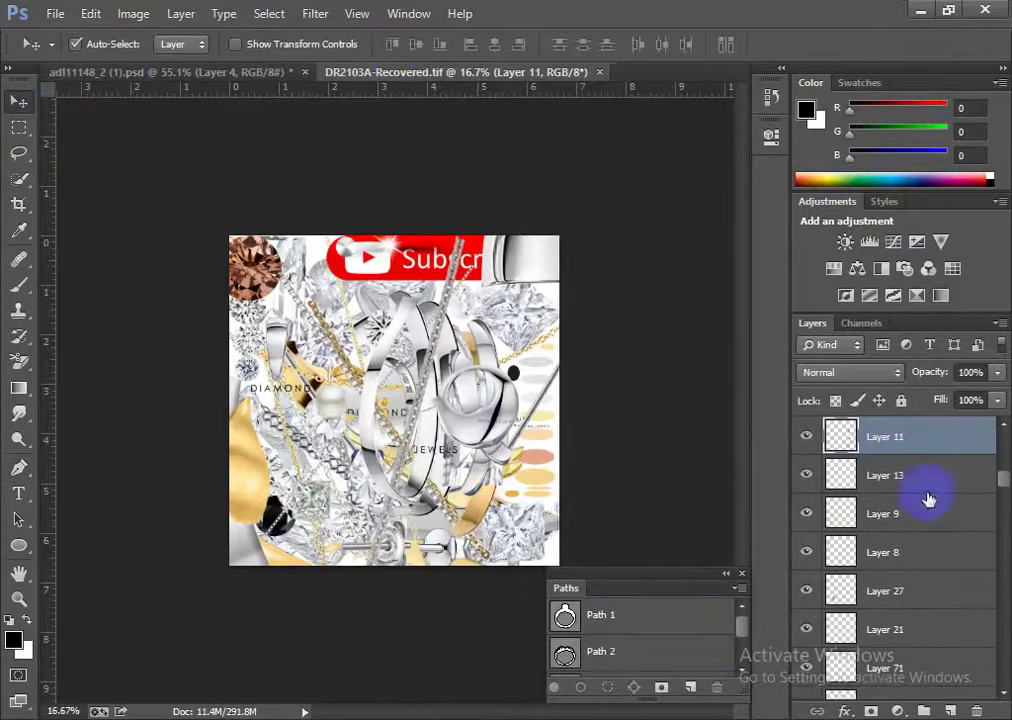
pyautogui.click(245, 72)
pyautogui.scroll(3, 420, 460)
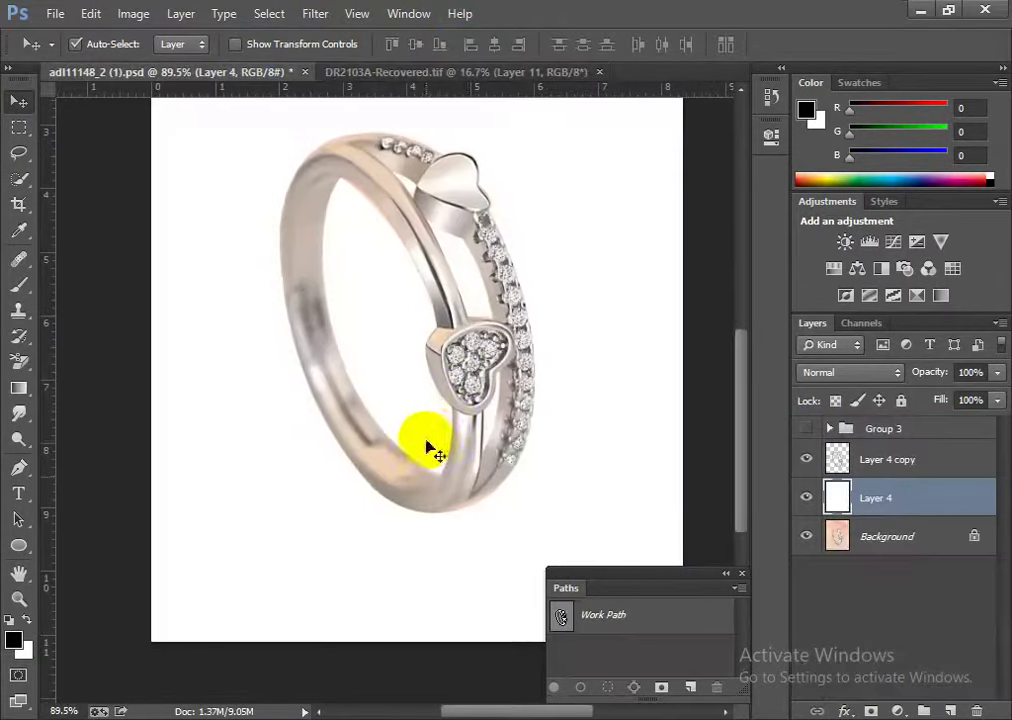
pyautogui.moveTo(428, 448); pyautogui.dragTo(443, 480)
pyautogui.scroll(-2, 384, 420)
pyautogui.scroll(-1, 452, 463)
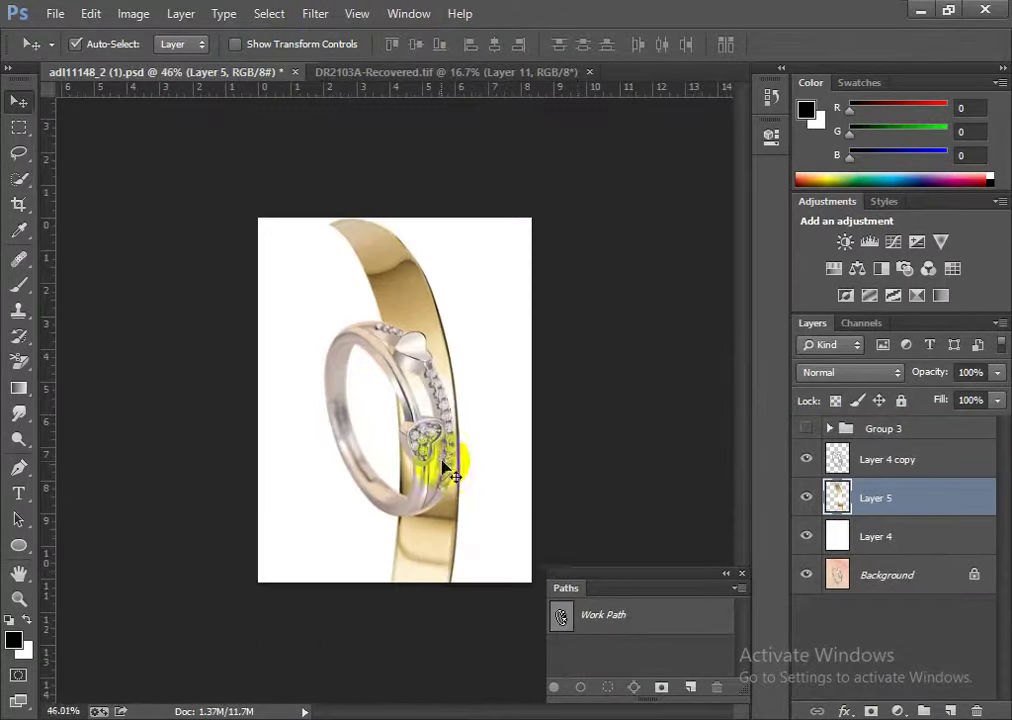
# - Rotate and scale the gold band to 34.94% onto the ring, stacked above Layer 4 copy
pyautogui.hotkey('ctrl', 't')
pyautogui.moveTo(562, 373)
pyautogui.mouseDown()
pyautogui.moveTo(378, 572)
pyautogui.moveTo(345, 533)
pyautogui.mouseUp()
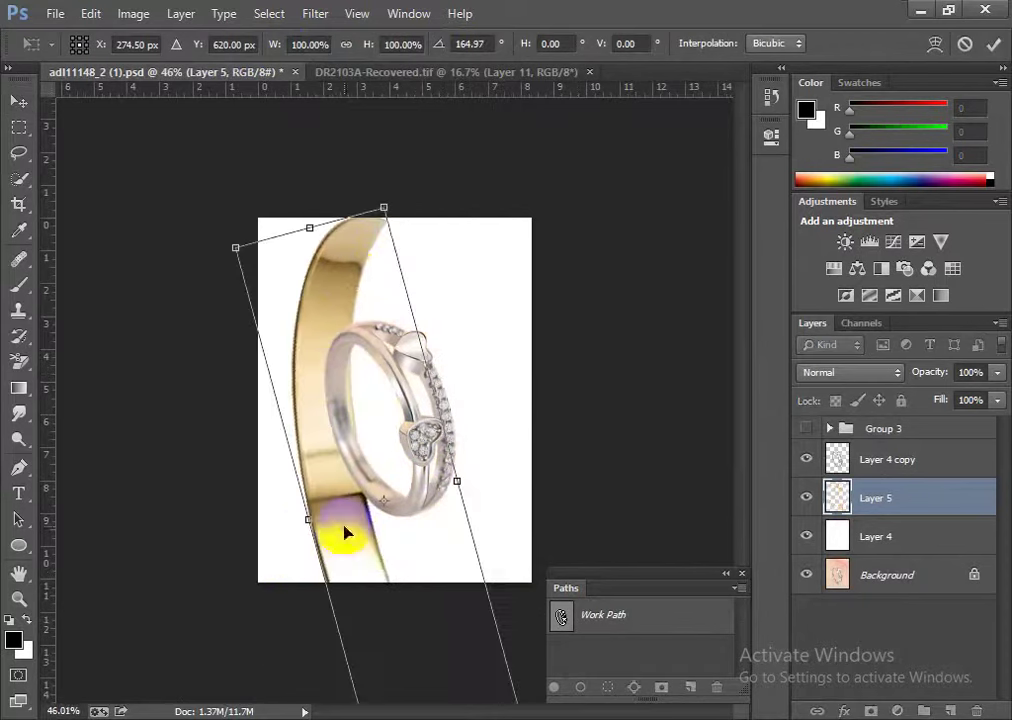
pyautogui.moveTo(384, 207); pyautogui.dragTo(415, 450)
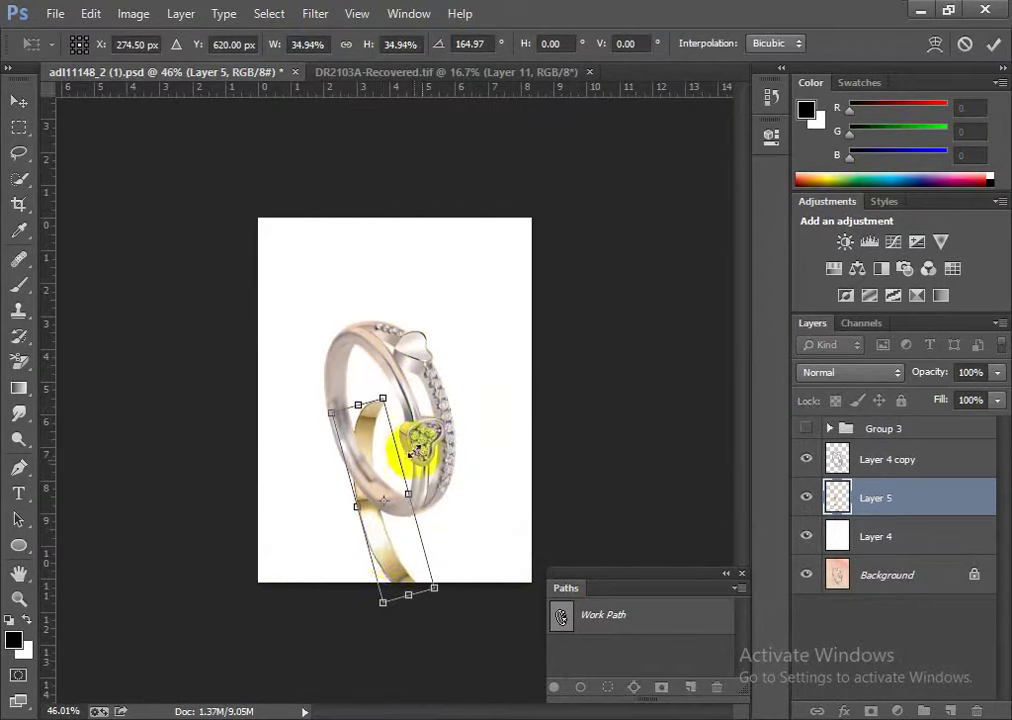
pyautogui.moveTo(386, 560); pyautogui.dragTo(368, 479)
pyautogui.moveTo(478, 494); pyautogui.dragTo(490, 468)
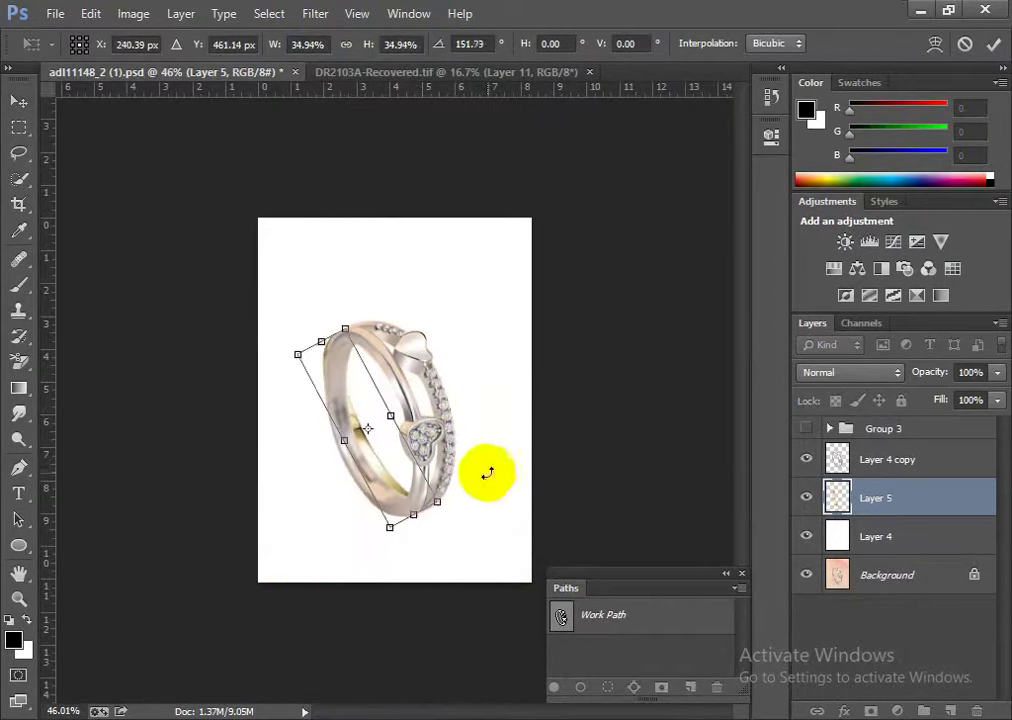
pyautogui.press('Return')
pyautogui.moveTo(880, 495); pyautogui.dragTo(880, 455)
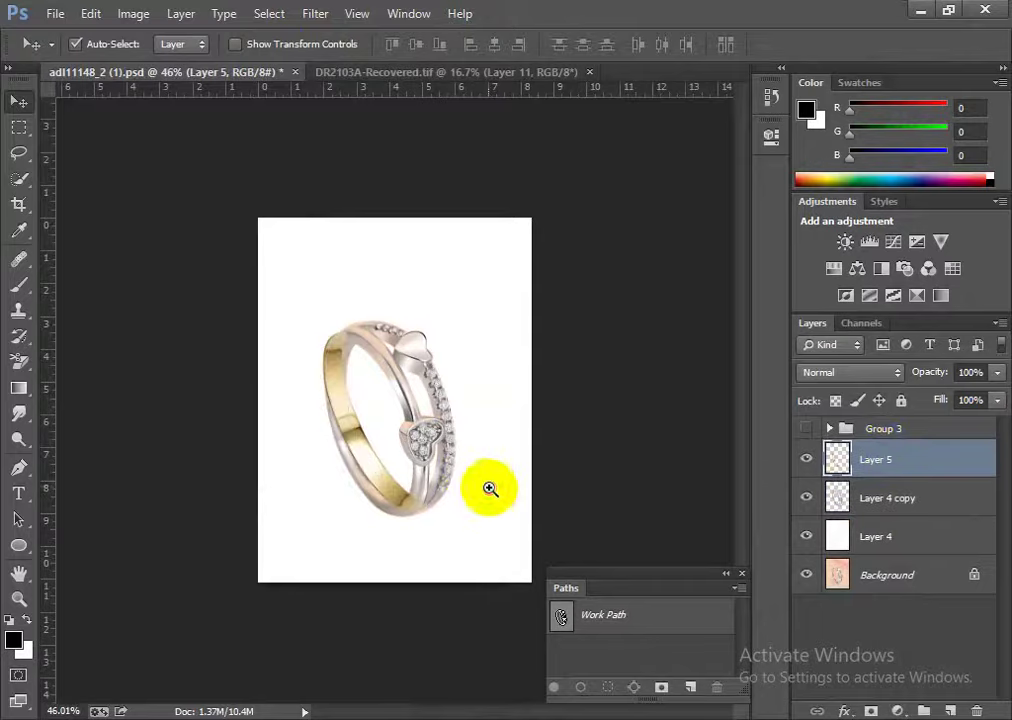
pyautogui.keyDown('ctrl'); pyautogui.click(361, 524); pyautogui.keyUp('ctrl')
# - Try tilting and nudging the gold band about 7–9 degrees, then cancel the distorted transform
pyautogui.keyDown('ctrl'); pyautogui.click(390, 549); pyautogui.keyUp('ctrl')
pyautogui.hotkey('ctrl', 't')
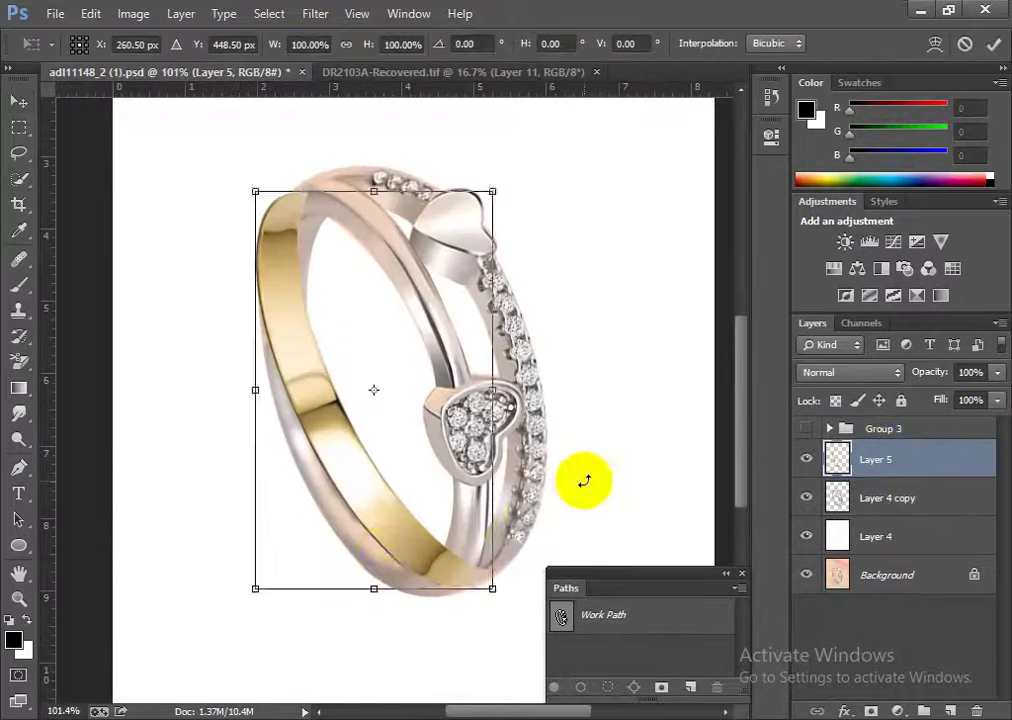
pyautogui.moveTo(583, 479); pyautogui.dragTo(494, 514)
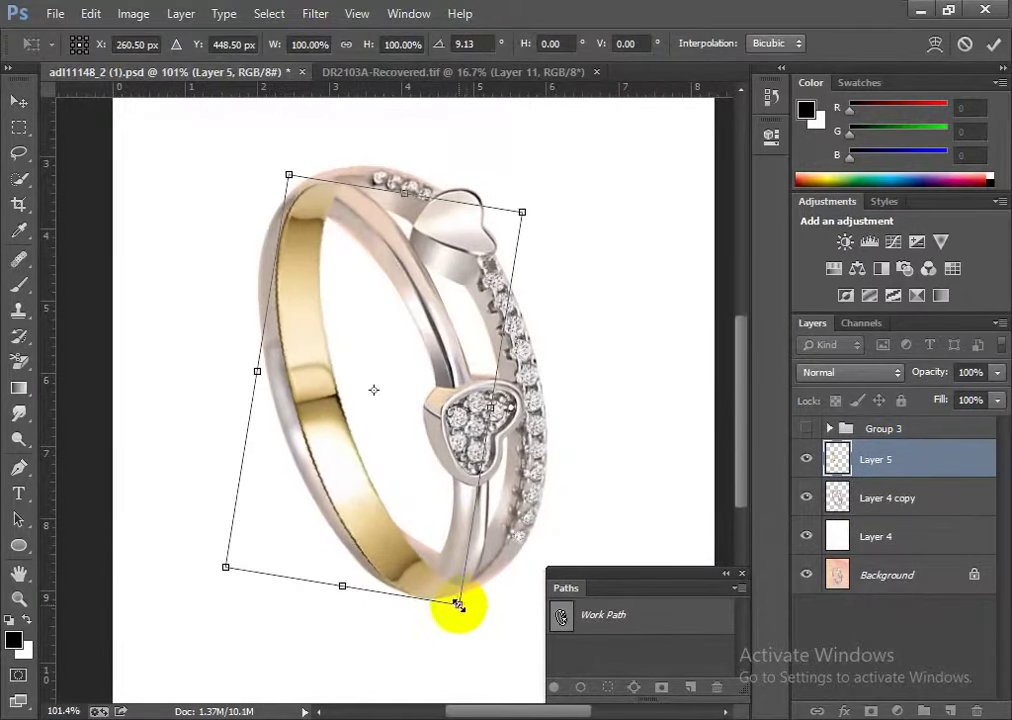
pyautogui.moveTo(510, 597)
pyautogui.mouseDown()
pyautogui.moveTo(515, 542)
pyautogui.moveTo(447, 585)
pyautogui.moveTo(450, 572)
pyautogui.mouseUp()
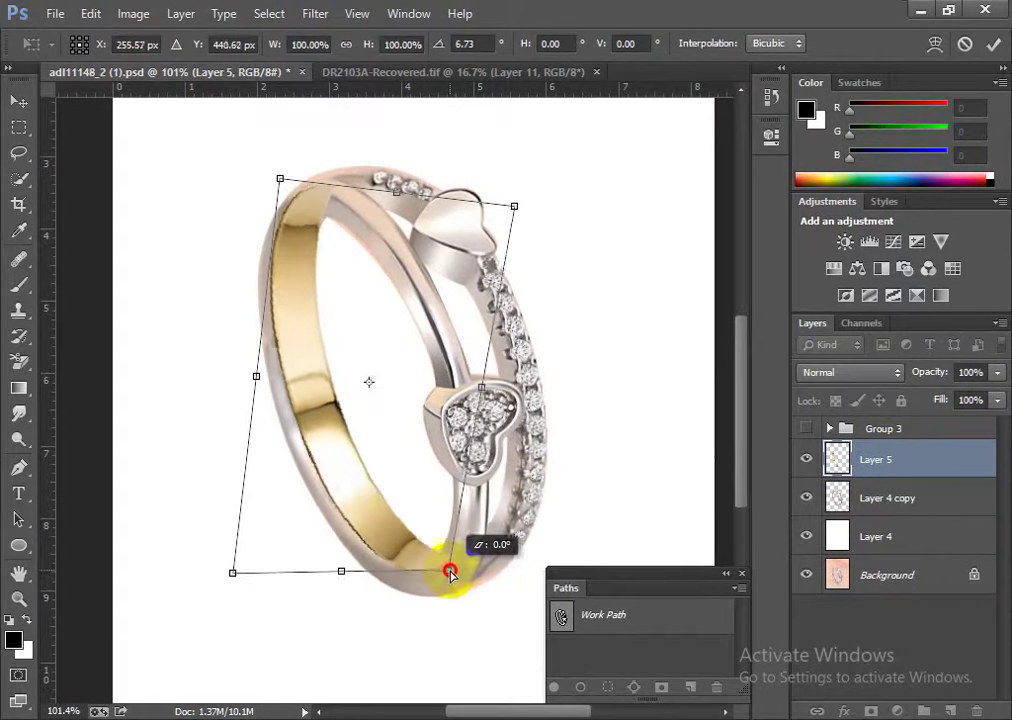
pyautogui.moveTo(393, 512); pyautogui.dragTo(388, 540)
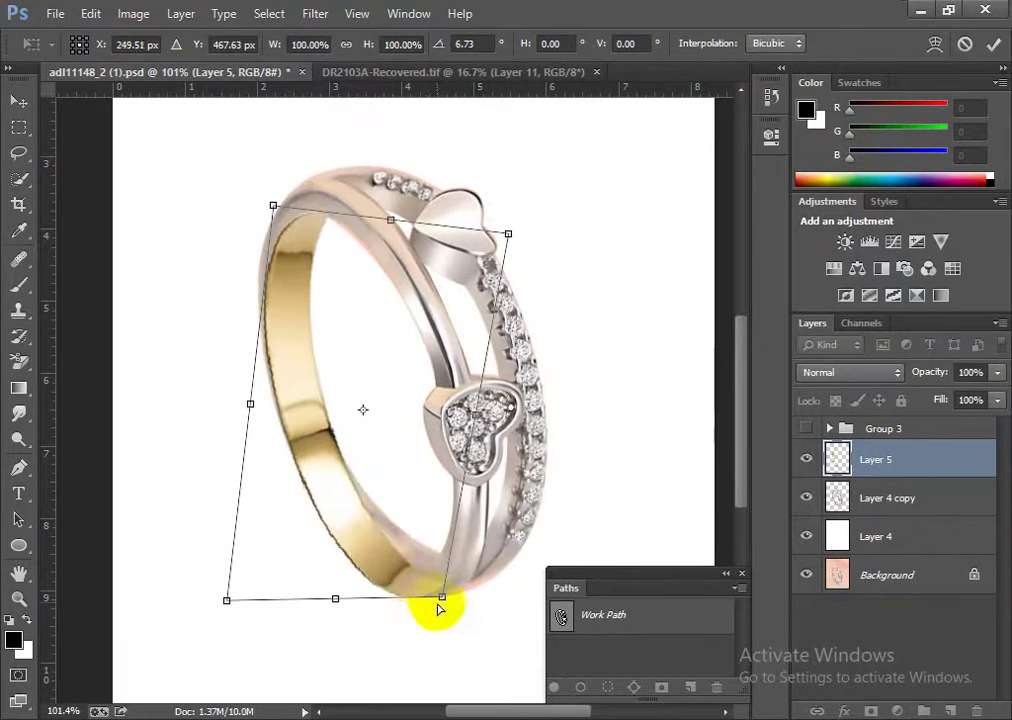
pyautogui.moveTo(440, 603); pyautogui.dragTo(435, 578)
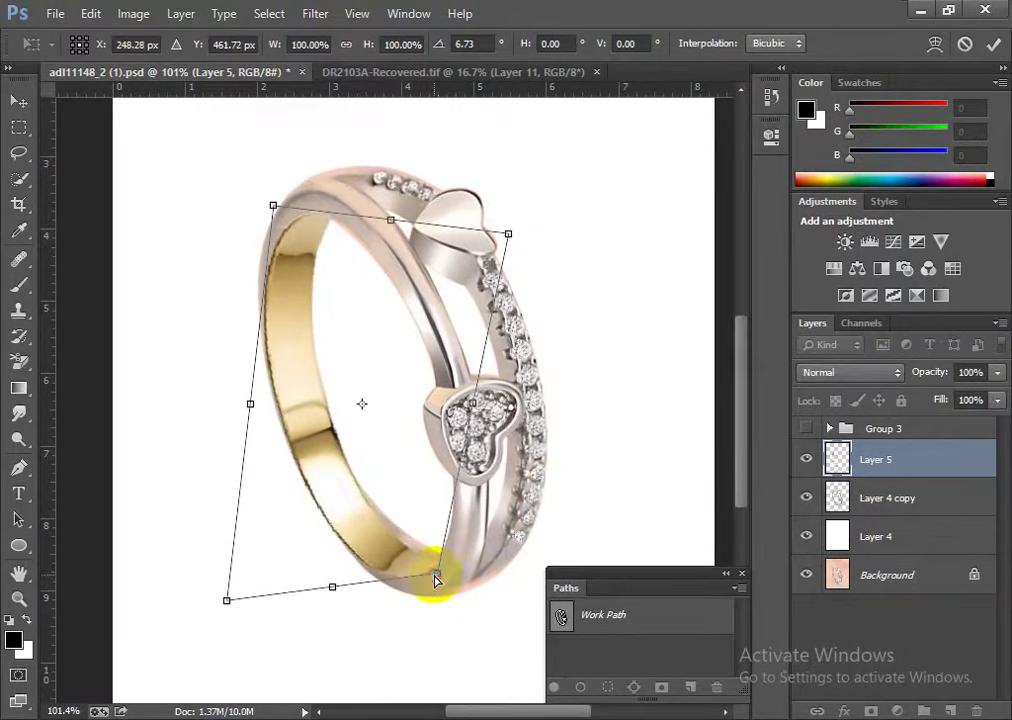
pyautogui.press('Escape')
# - Rotate the gold band slightly counterclockwise to hug the inner band and apply it
pyautogui.hotkey('ctrl', 't')
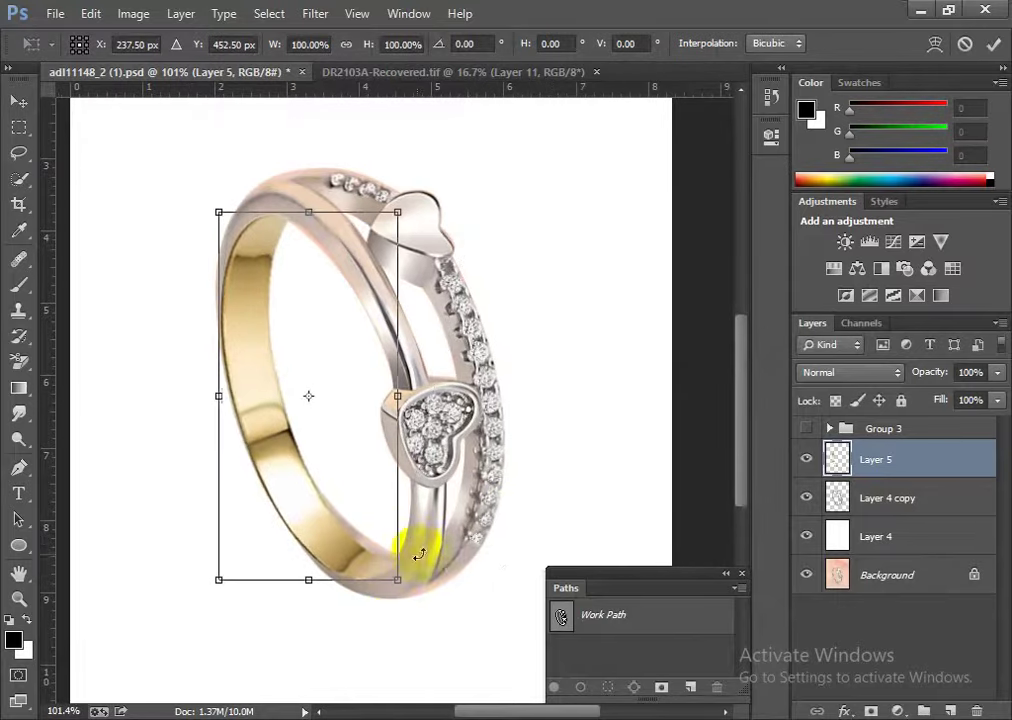
pyautogui.moveTo(410, 541)
pyautogui.mouseDown()
pyautogui.moveTo(421, 536)
pyautogui.moveTo(409, 572)
pyautogui.moveTo(430, 576)
pyautogui.mouseUp()
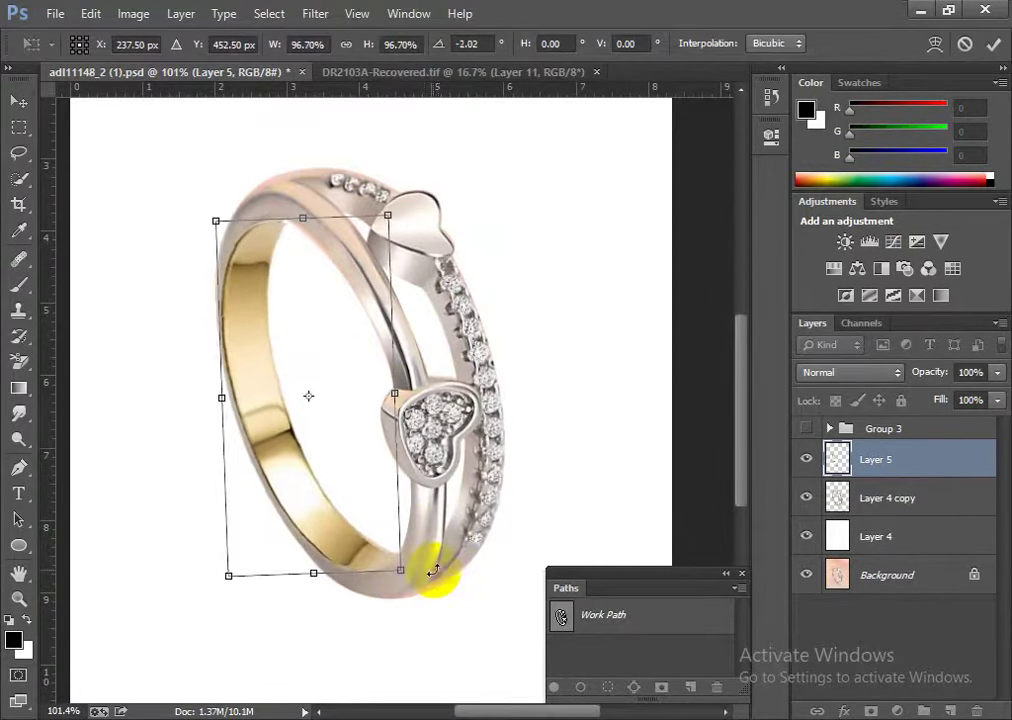
pyautogui.press('Return')
pyautogui.hotkey('ctrl', 't')
# - Switch the band's transform to Warp and bend its bottom corner and top edge along the ring
pyautogui.rightClick(342, 483)
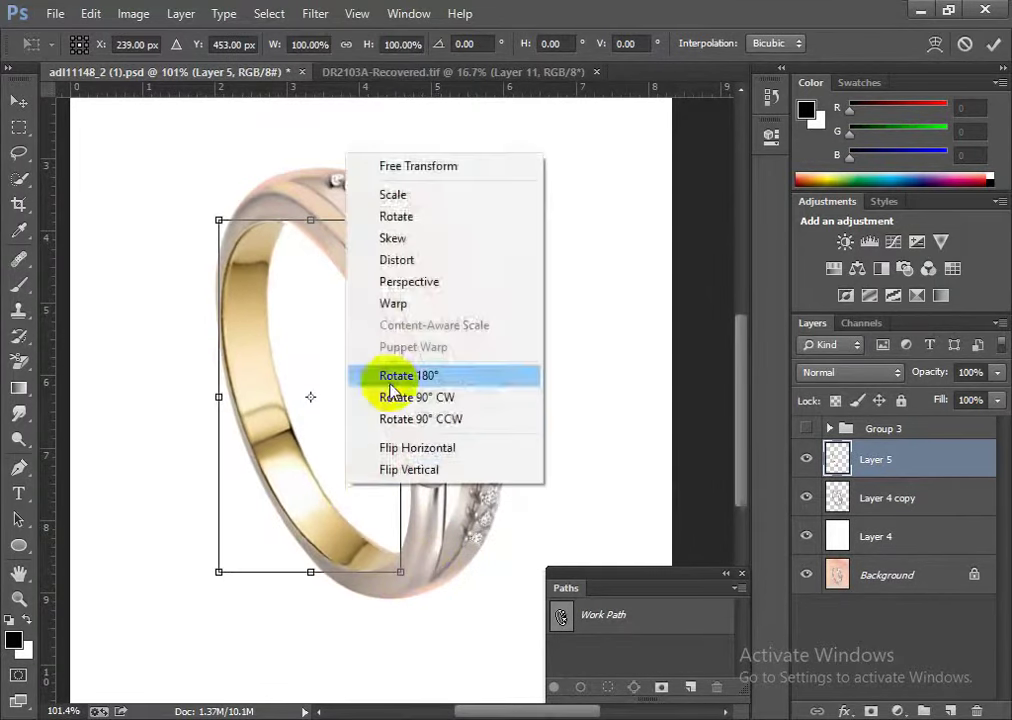
pyautogui.click(368, 300)
pyautogui.moveTo(409, 580); pyautogui.dragTo(488, 630)
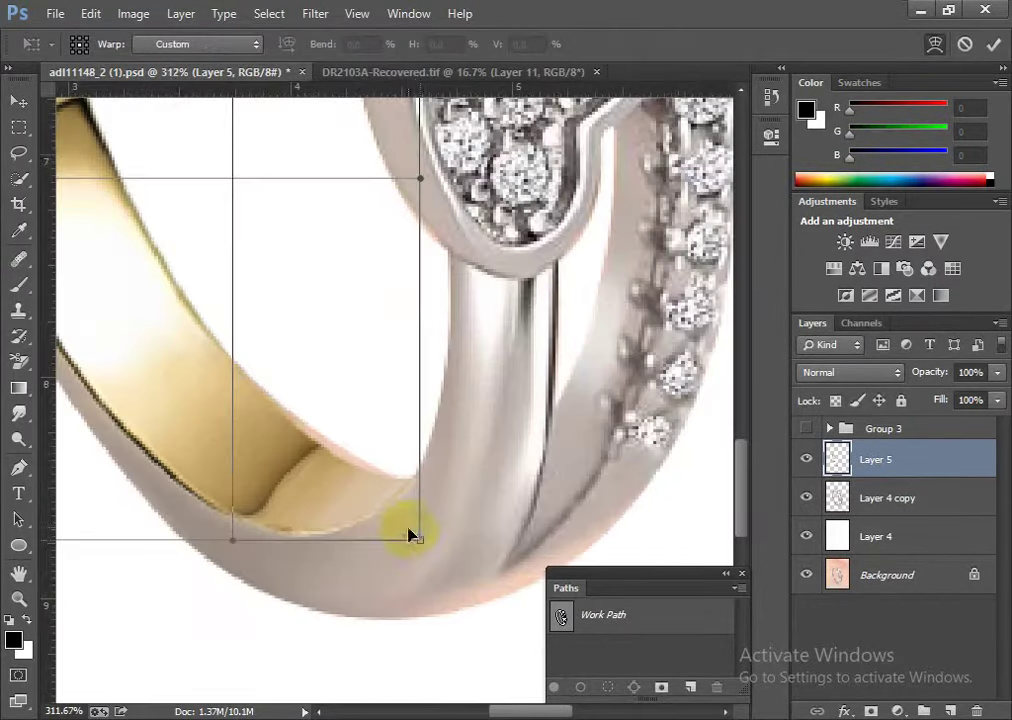
pyautogui.moveTo(420, 545)
pyautogui.mouseDown()
pyautogui.moveTo(402, 533)
pyautogui.moveTo(413, 550)
pyautogui.mouseUp()
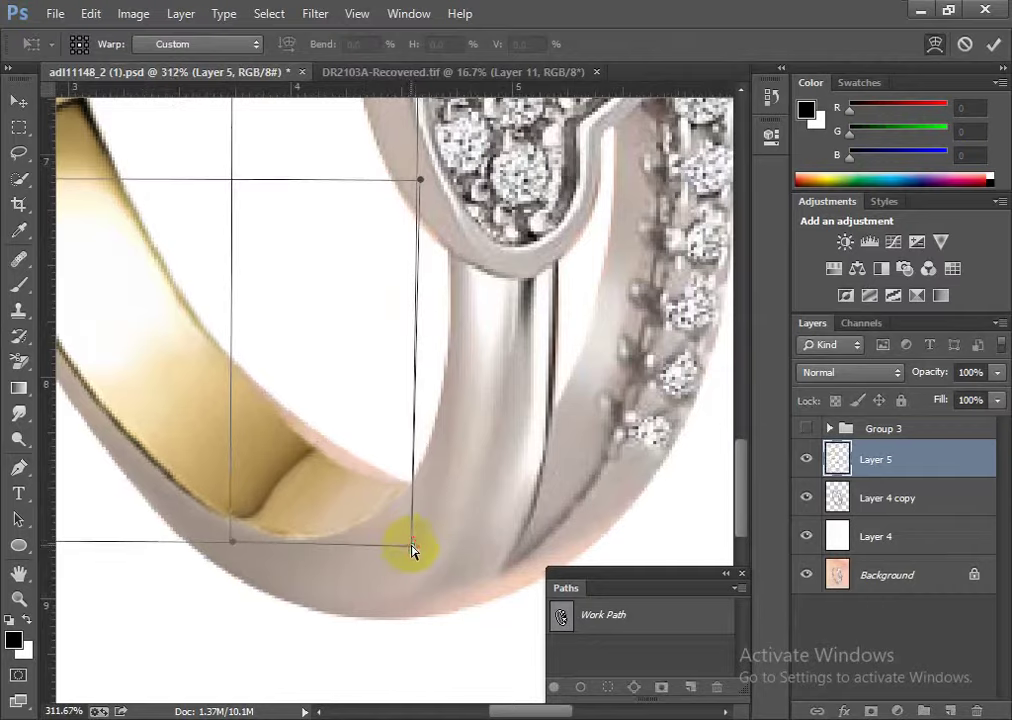
pyautogui.keyDown('alt'); pyautogui.click(407, 535); pyautogui.keyUp('alt')
pyautogui.moveTo(244, 298); pyautogui.dragTo(305, 479)
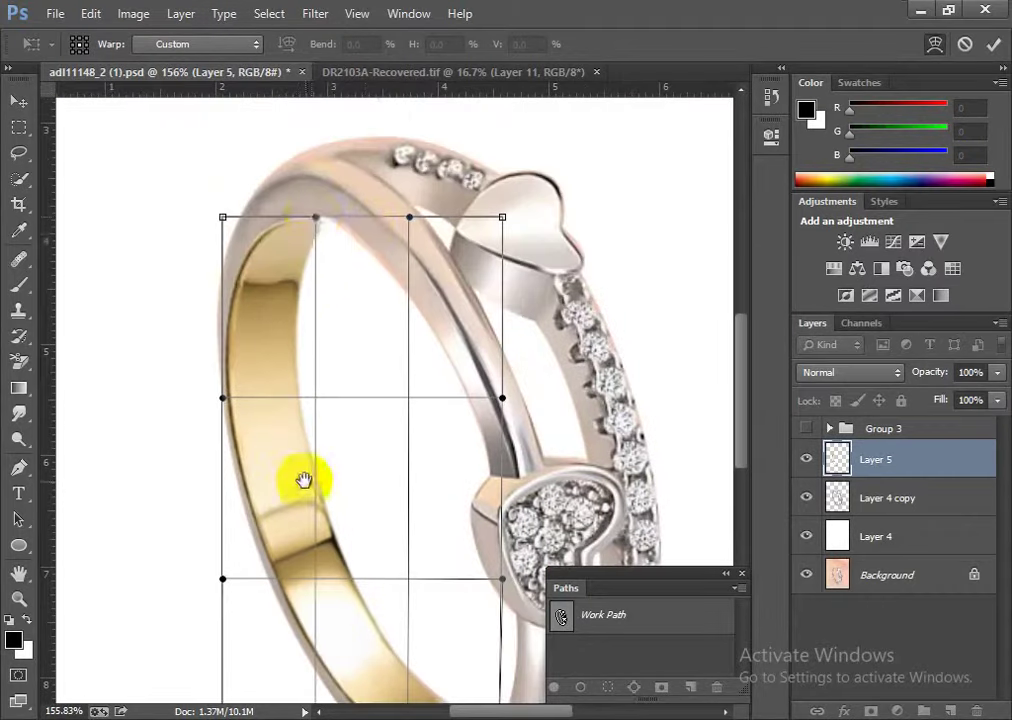
pyautogui.moveTo(311, 222); pyautogui.dragTo(313, 205)
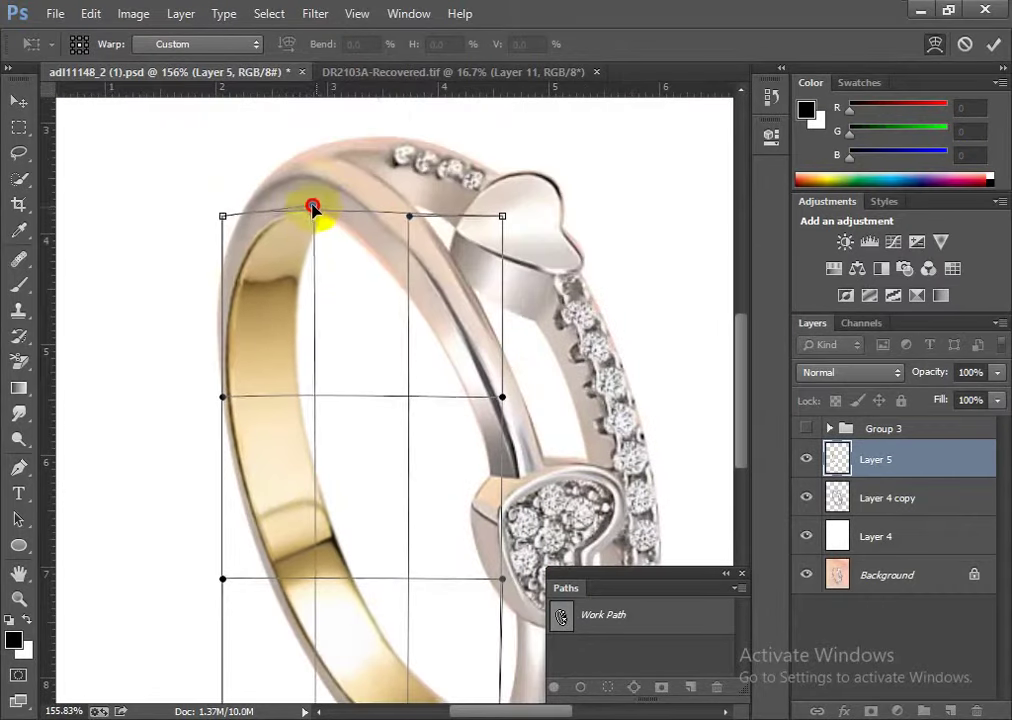
pyautogui.keyDown('alt'); pyautogui.click(303, 372); pyautogui.keyUp('alt')
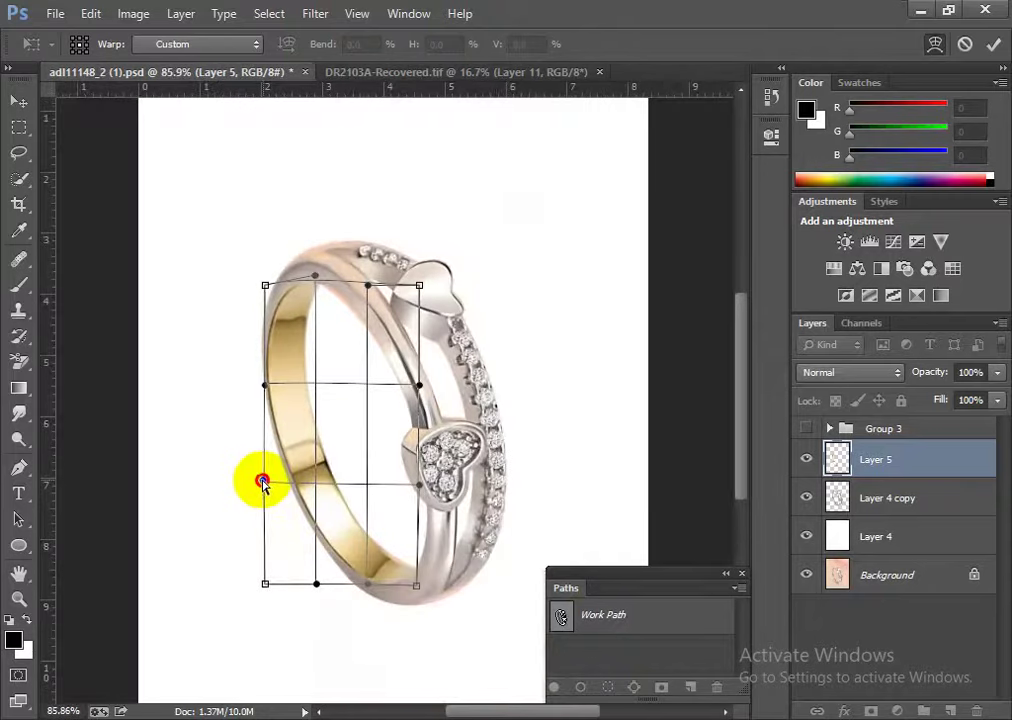
# - Bend the warp grid's right and left edges and bottom-left corner inward, then apply the warp
pyautogui.moveTo(399, 404); pyautogui.dragTo(388, 407)
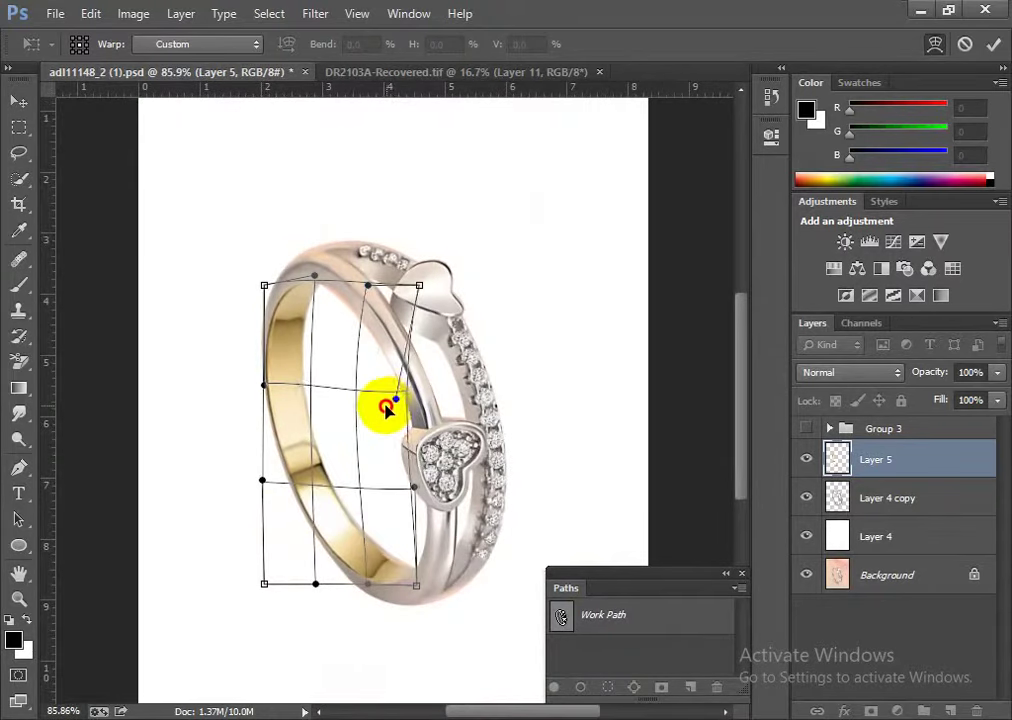
pyautogui.click(370, 605)
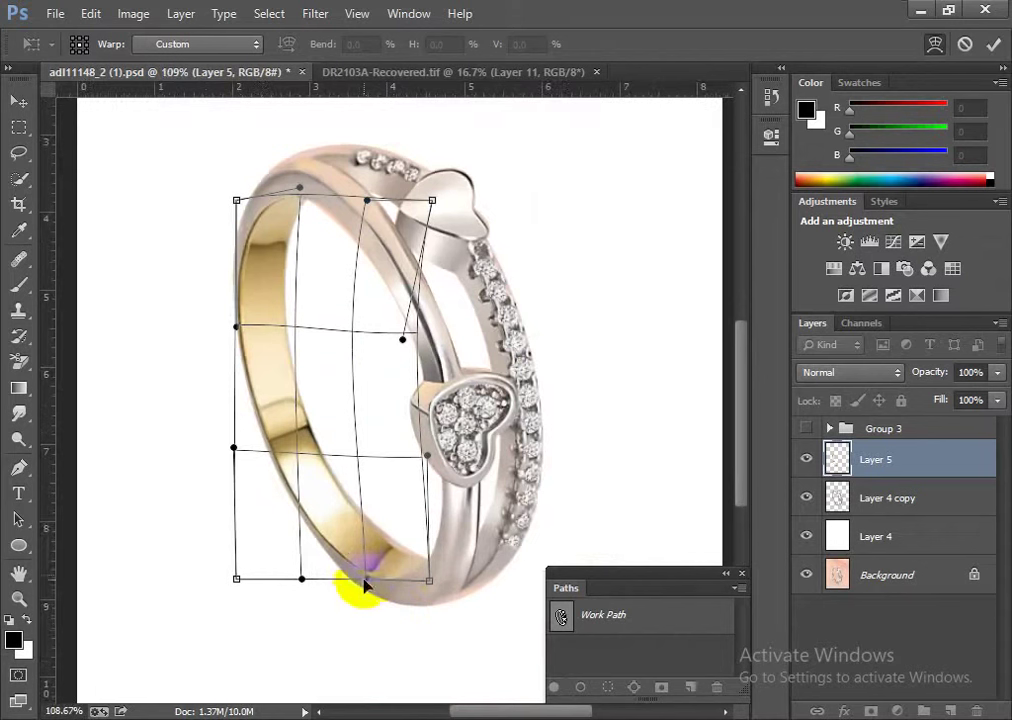
pyautogui.moveTo(432, 586); pyautogui.dragTo(431, 580)
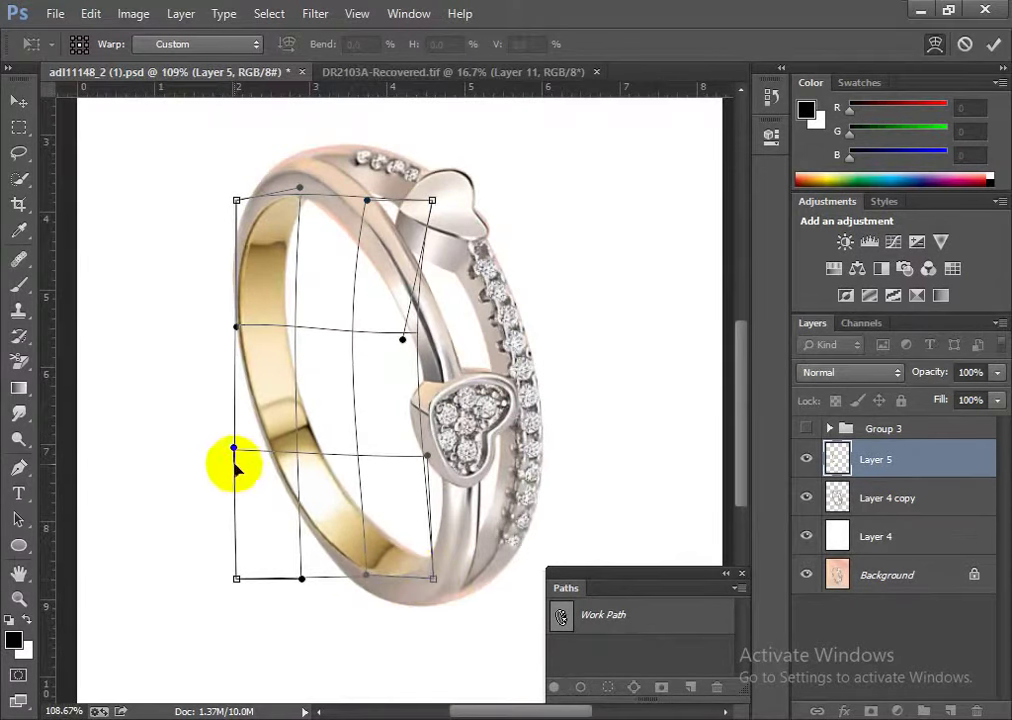
pyautogui.moveTo(234, 448); pyautogui.dragTo(242, 450)
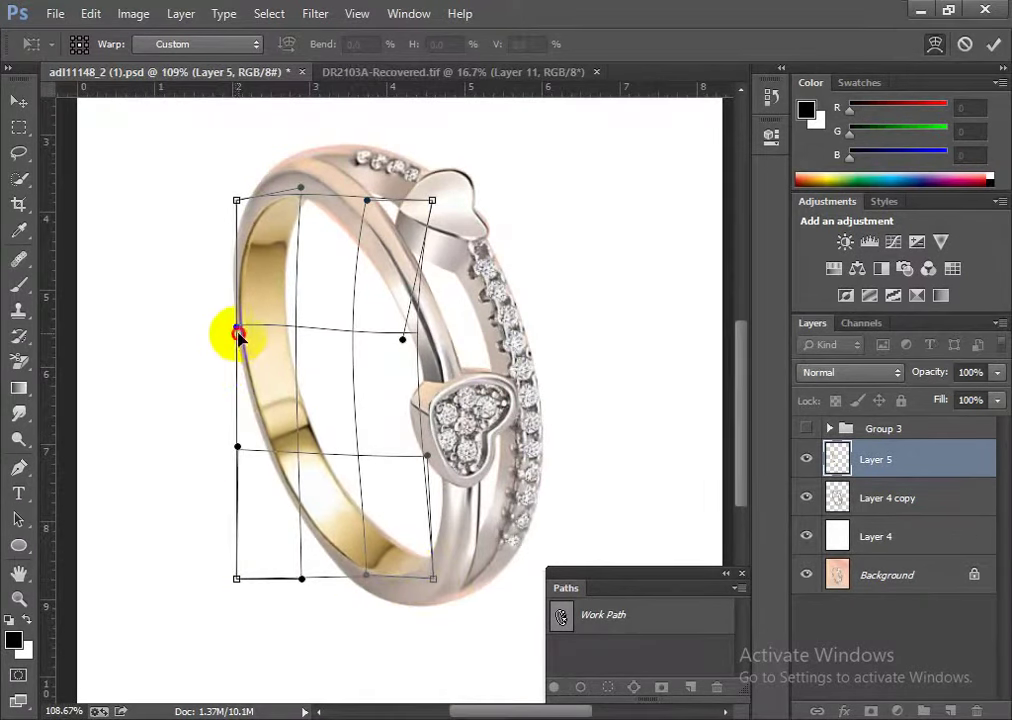
pyautogui.moveTo(237, 334); pyautogui.dragTo(242, 336)
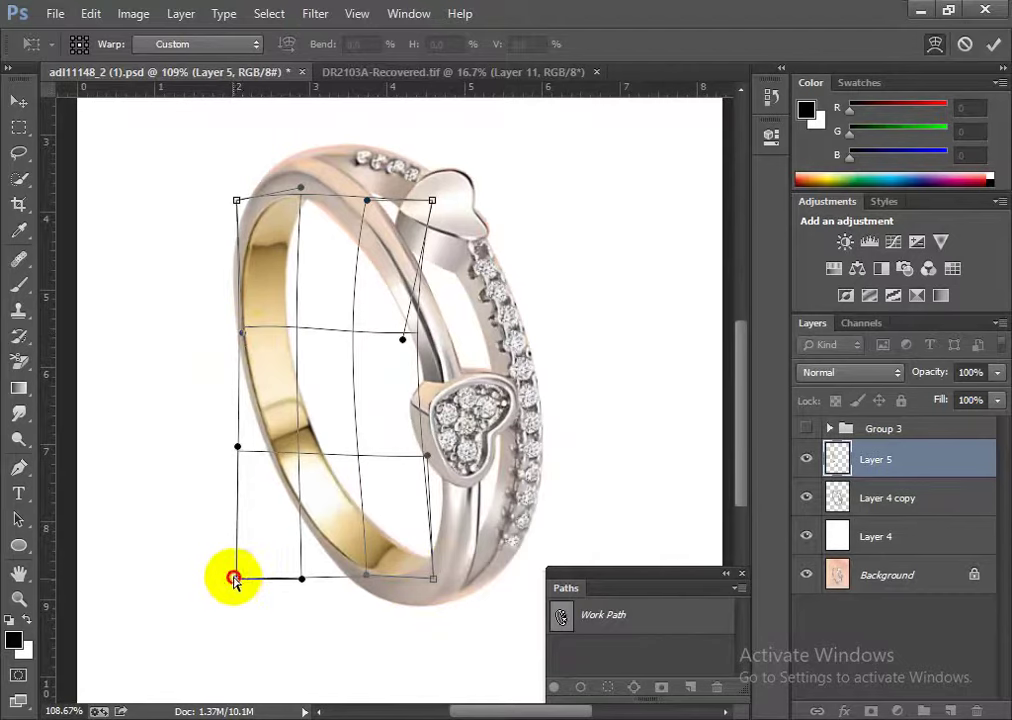
pyautogui.moveTo(233, 580); pyautogui.dragTo(242, 569)
pyautogui.scroll(-3, 323, 441)
pyautogui.press('Return')
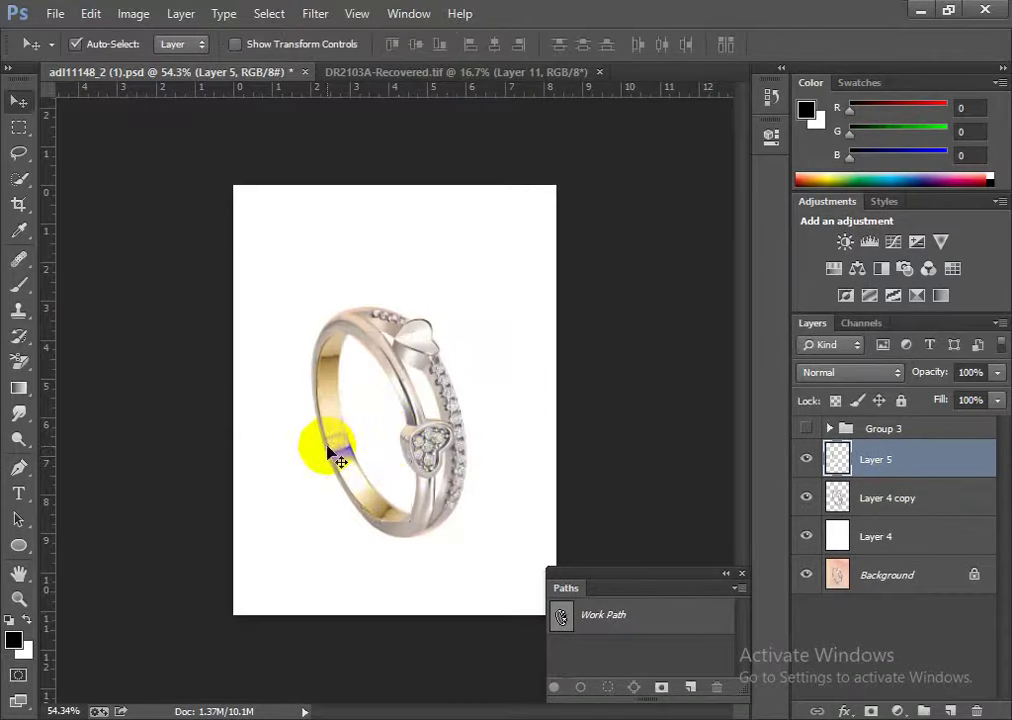
# - Merge the warped gold band down into Layer 4 copy
pyautogui.scroll(-2, 340, 461)
pyautogui.scroll(5, 377, 420)
pyautogui.scroll(3, 407, 490)
pyautogui.scroll(-5, 379, 474)
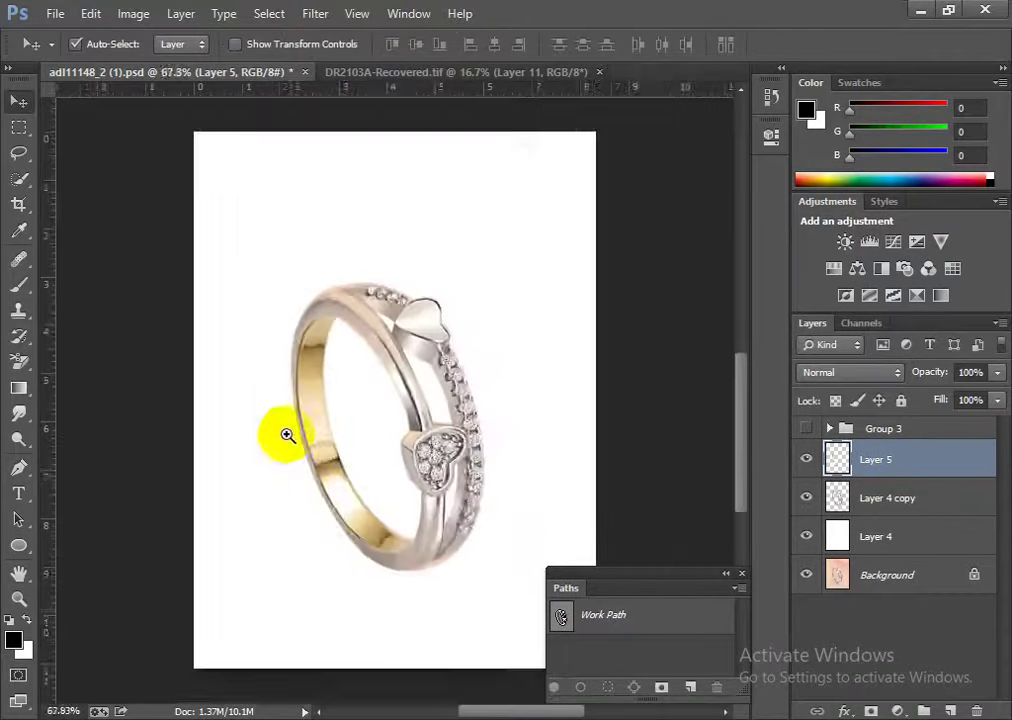
pyautogui.scroll(3, 357, 468)
pyautogui.scroll(-3, 350, 452)
pyautogui.scroll(3, 459, 526)
pyautogui.scroll(-2, 465, 519)
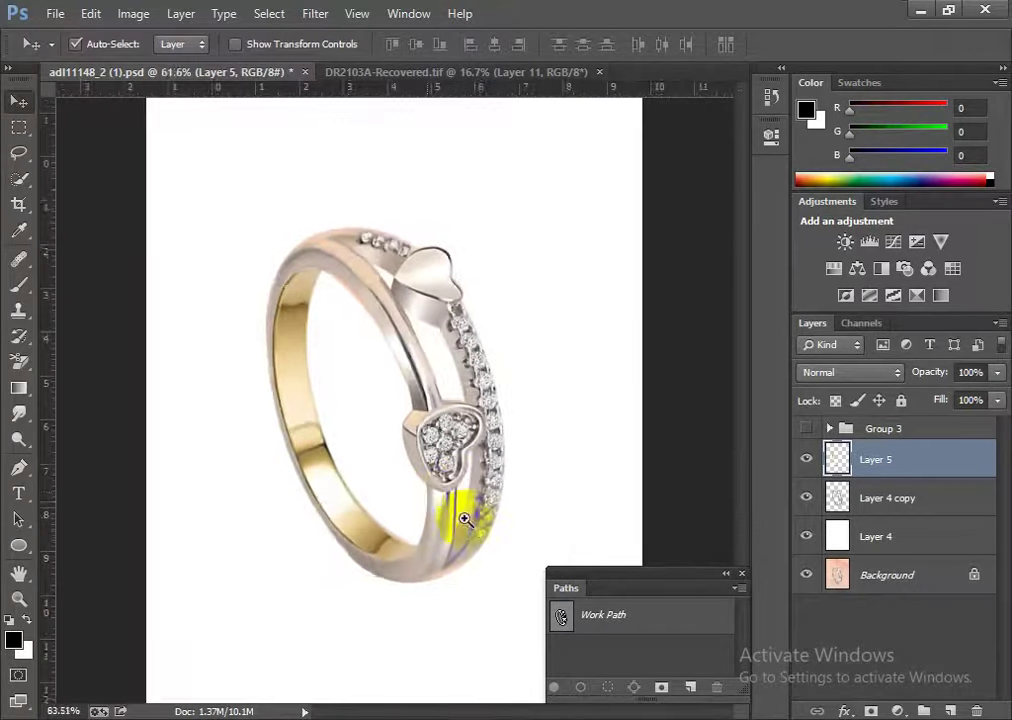
pyautogui.scroll(2, 465, 519)
pyautogui.hotkey('ctrl', 'e')
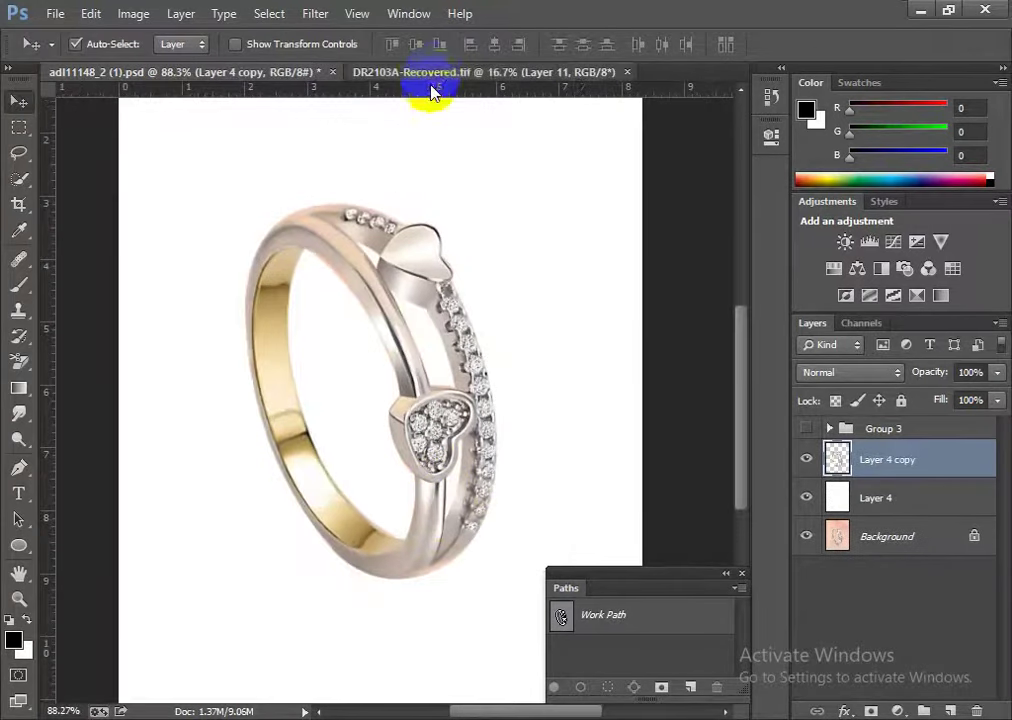
# - Paste a diamond from the DR2103A-Recovered collage, rotated to about 176° and shrunk onto the heart setting
pyautogui.click(432, 91)
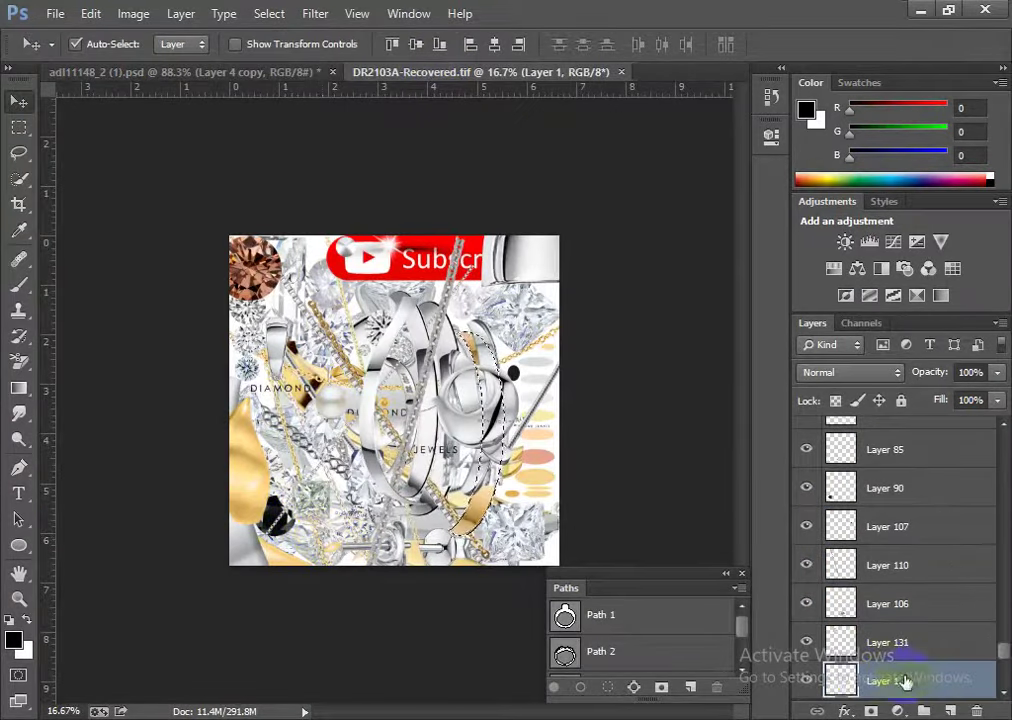
pyautogui.click(322, 75)
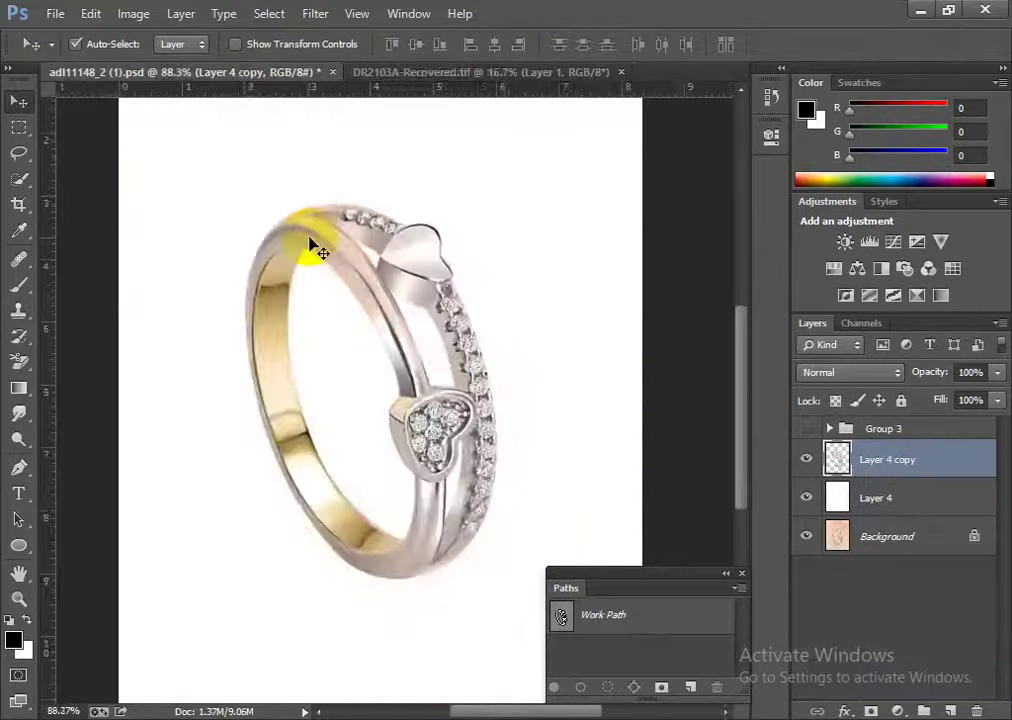
pyautogui.scroll(5, 429, 441)
pyautogui.hotkey('ctrl', 'v')
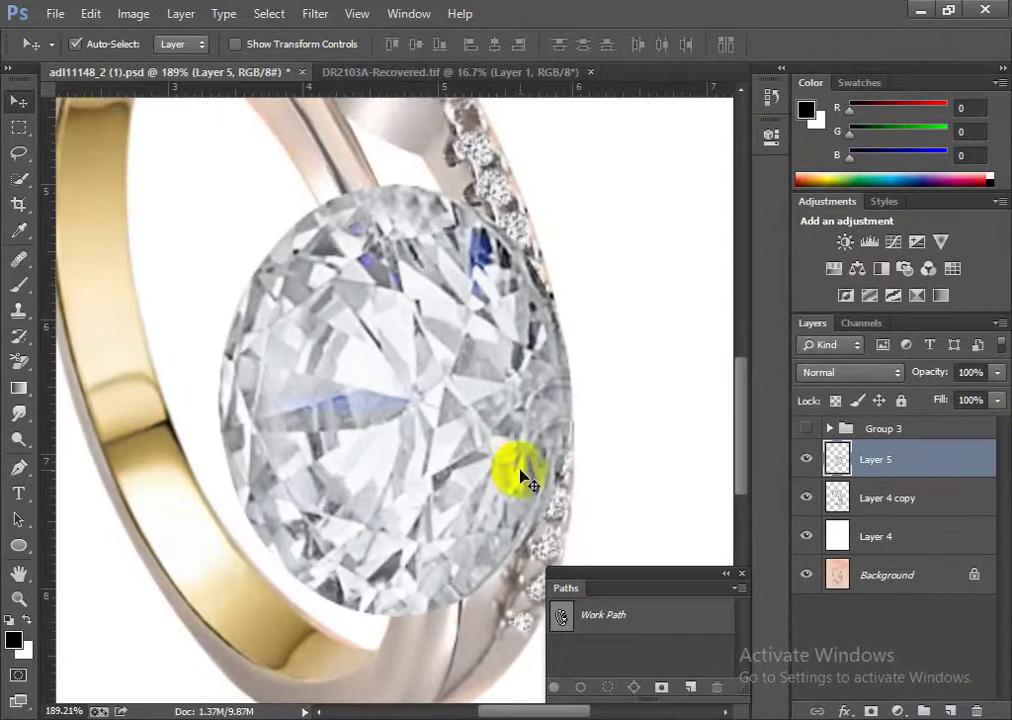
pyautogui.hotkey('ctrl', 't')
pyautogui.moveTo(718, 389); pyautogui.dragTo(230, 530)
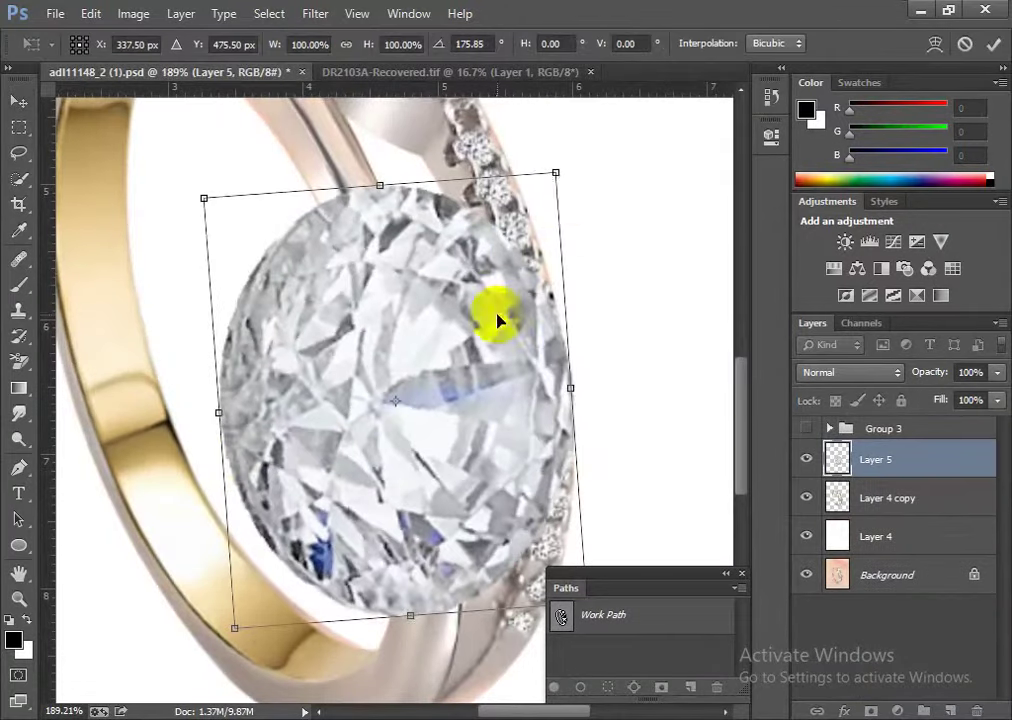
pyautogui.moveTo(552, 170); pyautogui.dragTo(448, 388)
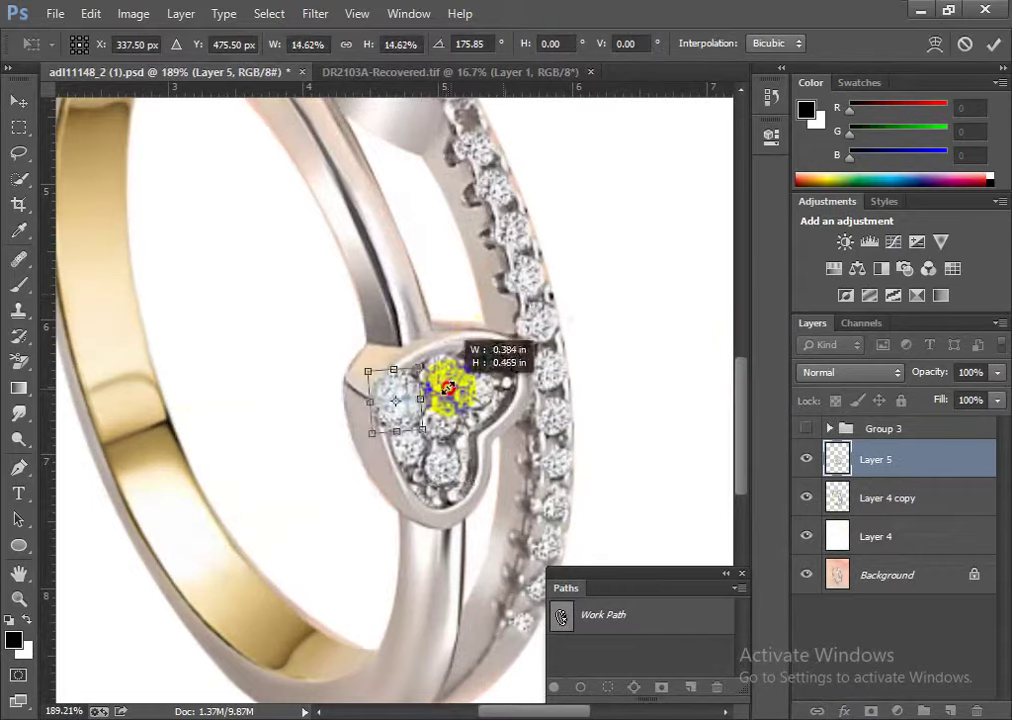
pyautogui.press('Return')
# - Fit the diamond over a heart stone and Alt-drag a duplicate onto the next stone
pyautogui.scroll(3, 460, 390)
pyautogui.moveTo(379, 365)
pyautogui.mouseDown()
pyautogui.moveTo(476, 346)
pyautogui.moveTo(478, 357)
pyautogui.mouseUp()
pyautogui.hotkey('ctrl', 't')
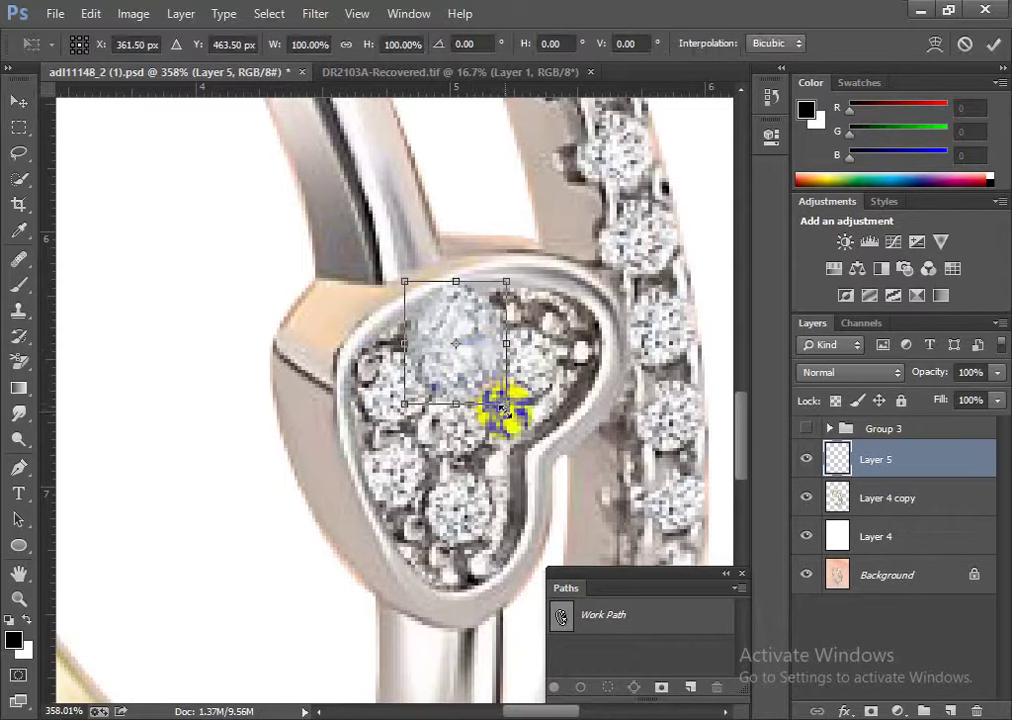
pyautogui.moveTo(506, 404); pyautogui.dragTo(493, 400)
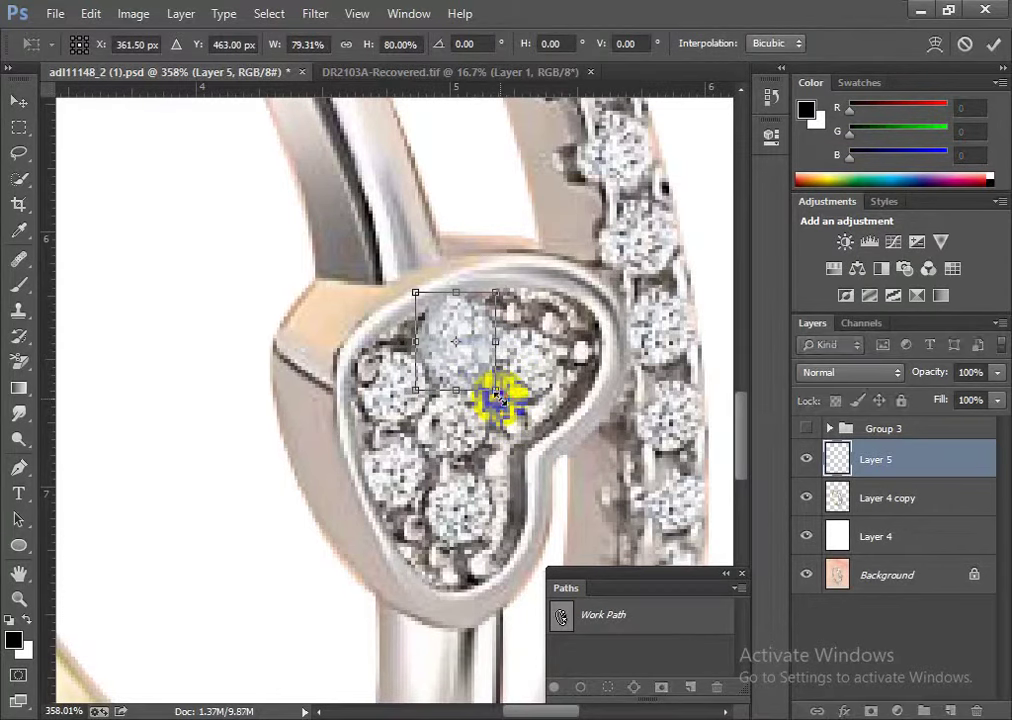
pyautogui.press('Return')
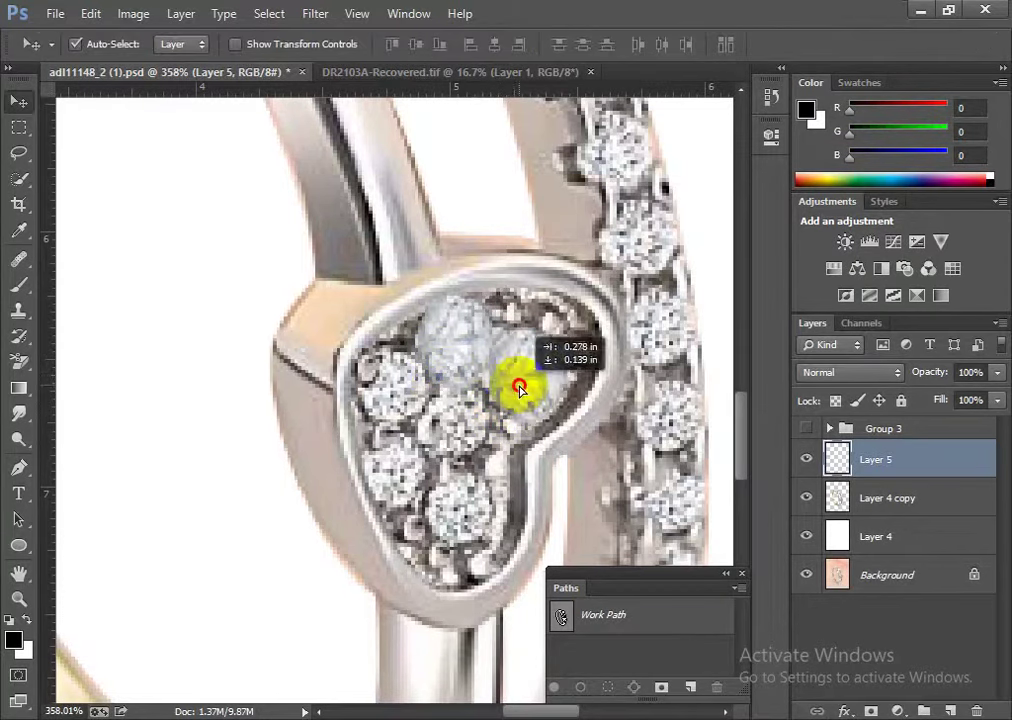
pyautogui.moveTo(511, 420)
pyautogui.mouseDown()
pyautogui.moveTo(515, 384)
pyautogui.moveTo(458, 421)
pyautogui.moveTo(389, 397)
pyautogui.moveTo(391, 479)
pyautogui.moveTo(447, 520)
pyautogui.moveTo(576, 463)
pyautogui.moveTo(648, 334)
pyautogui.moveTo(617, 158)
pyautogui.moveTo(608, 397)
pyautogui.moveTo(590, 267)
pyautogui.moveTo(544, 199)
pyautogui.moveTo(538, 205)
pyautogui.moveTo(501, 136)
pyautogui.mouseUp()
# - Alt-drag further diamond copies onto the band's stones, reaching Layer 5 copy 21
pyautogui.scroll(-1, 524, 221)
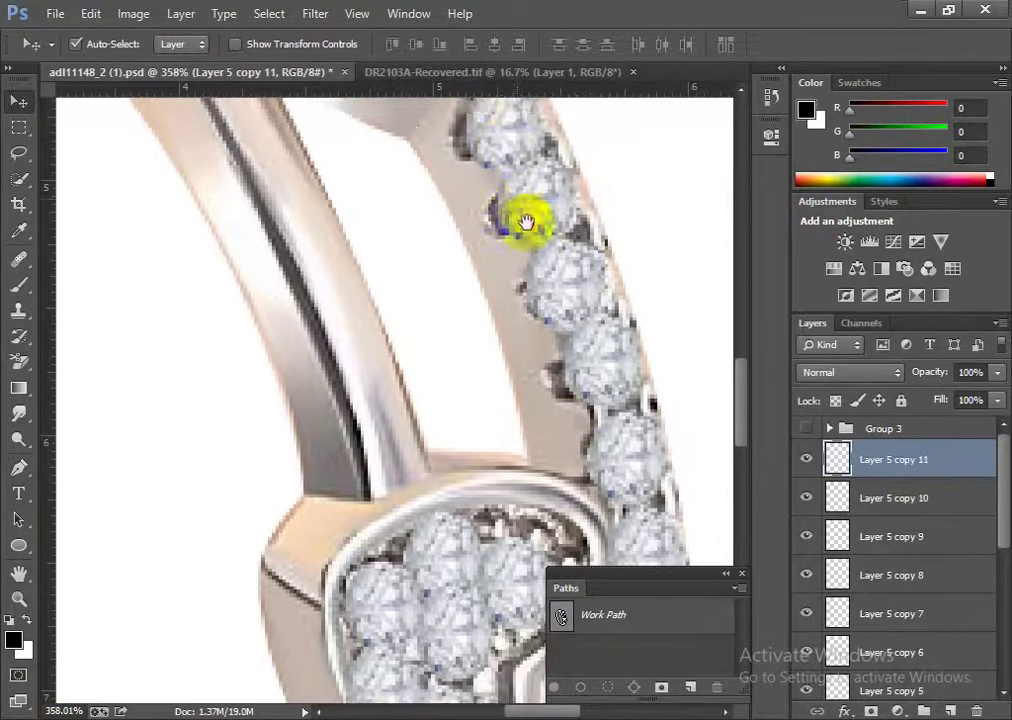
pyautogui.scroll(-1, 578, 375)
pyautogui.scroll(-1, 470, 300)
pyautogui.scroll(-3, 470, 300)
pyautogui.scroll(2, 524, 339)
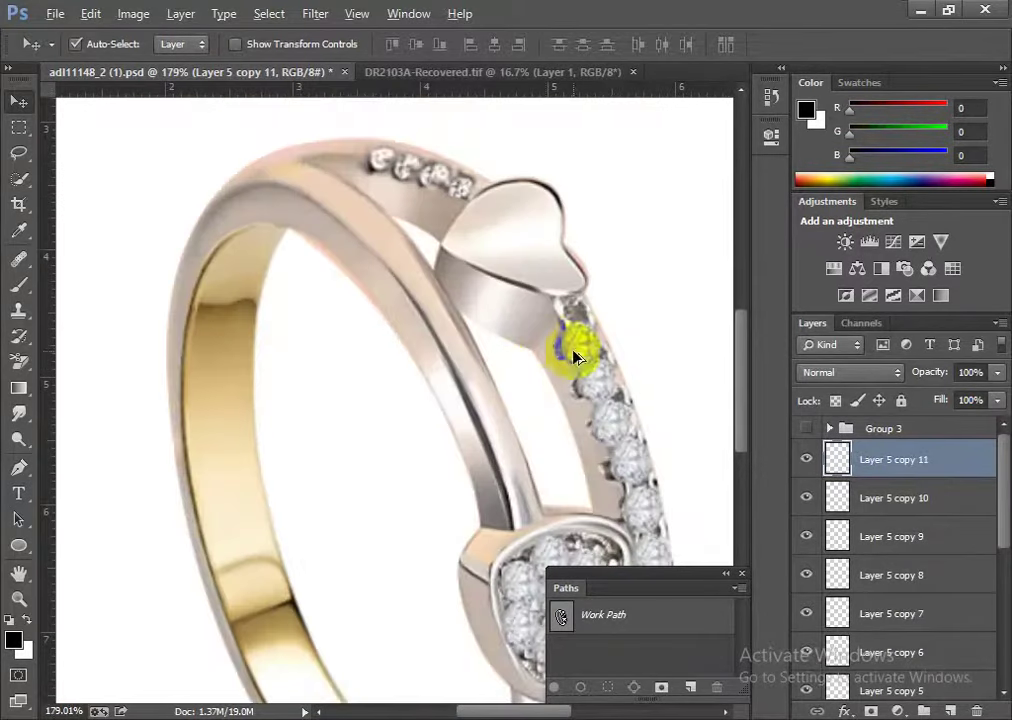
pyautogui.moveTo(583, 343)
pyautogui.mouseDown()
pyautogui.moveTo(481, 219)
pyautogui.moveTo(463, 181)
pyautogui.moveTo(436, 169)
pyautogui.moveTo(443, 163)
pyautogui.moveTo(415, 175)
pyautogui.moveTo(384, 163)
pyautogui.moveTo(524, 474)
pyautogui.mouseUp()
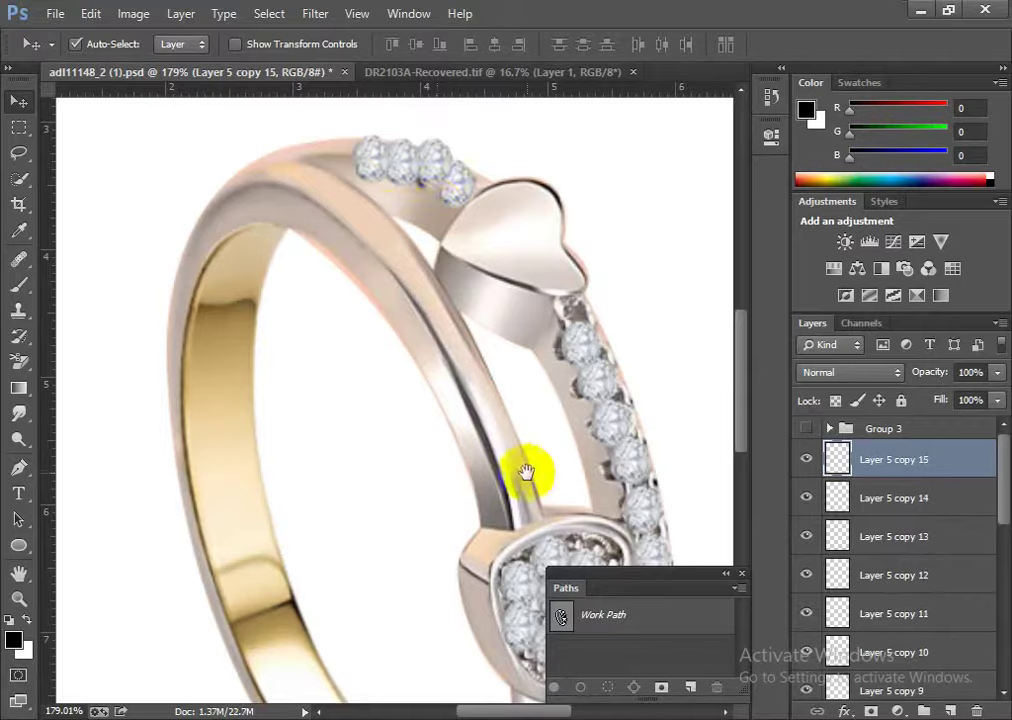
pyautogui.scroll(-5, 350, 208)
pyautogui.hscroll(2, 476, 300)
pyautogui.moveTo(476, 300)
pyautogui.keyDown('alt'); pyautogui.mouseDown()
pyautogui.moveTo(482, 375)
pyautogui.moveTo(459, 522)
pyautogui.mouseUp(); pyautogui.keyUp('alt')
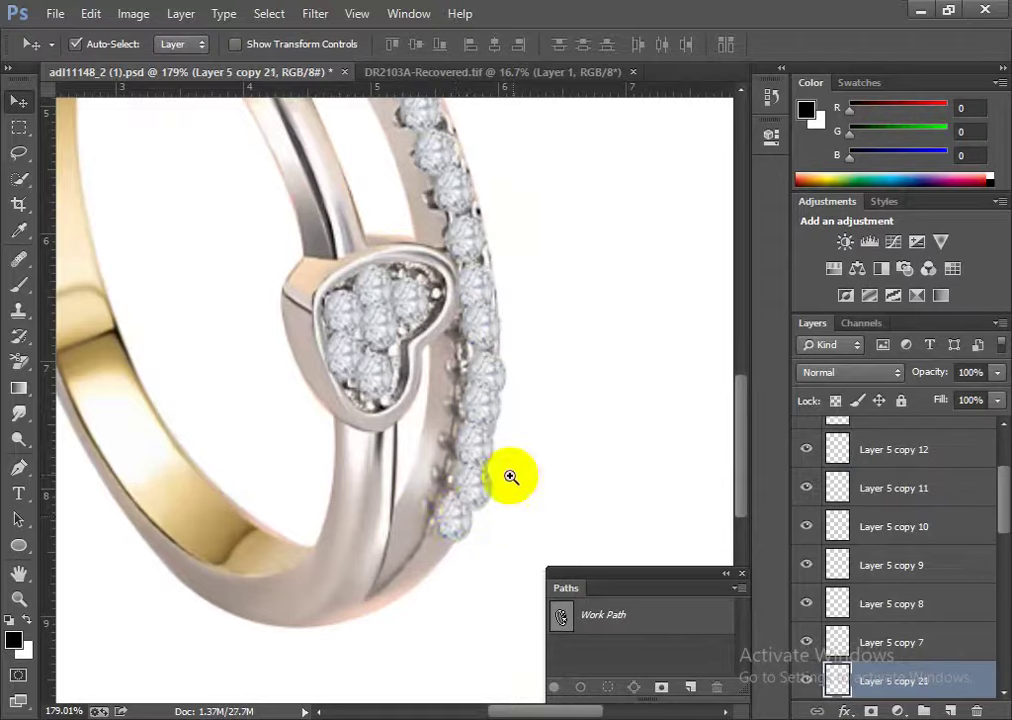
pyautogui.moveTo(515, 477)
pyautogui.keyDown('ctrl'); pyautogui.mouseDown()
pyautogui.moveTo(404, 339)
pyautogui.moveTo(622, 476)
pyautogui.mouseUp(); pyautogui.keyUp('ctrl')
# - Select the diamond layers from the top copy down to Layer 5 and merge them into Layer 5 copy 15
pyautogui.scroll(3, 829, 541)
pyautogui.scroll(1, 908, 515)
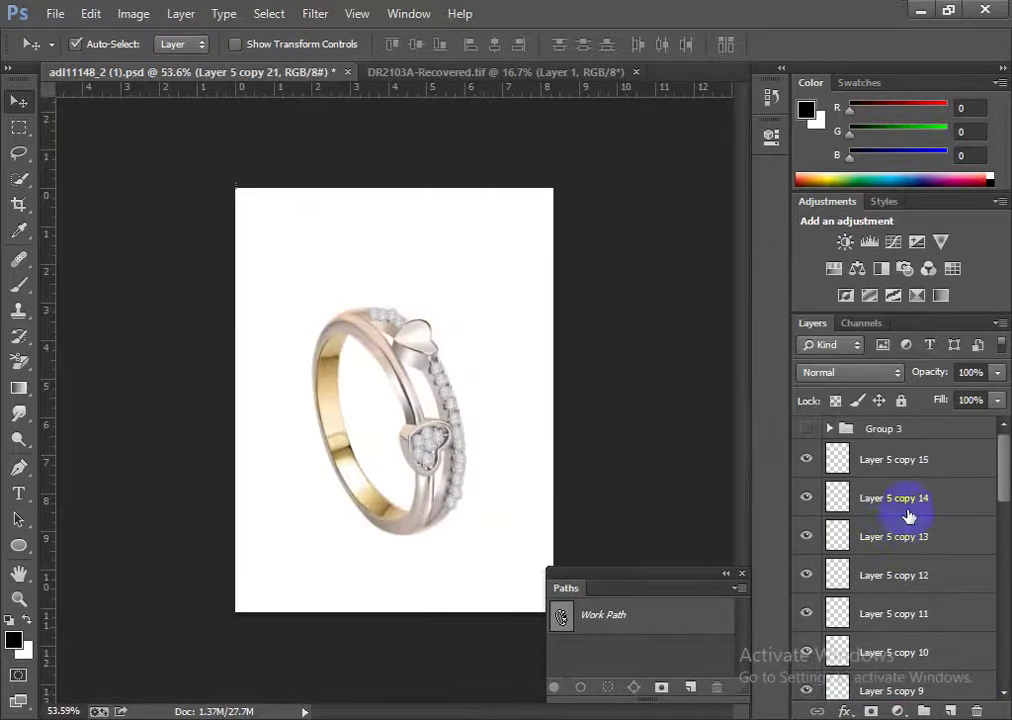
pyautogui.click(914, 465)
pyautogui.scroll(-3, 903, 600)
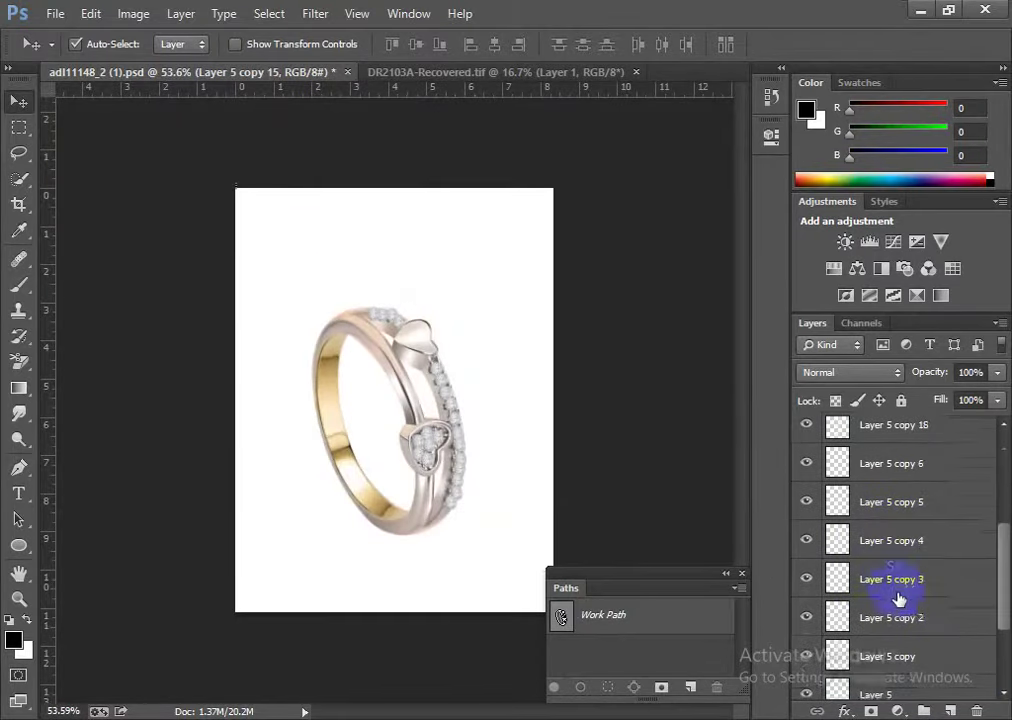
pyautogui.scroll(-2, 903, 625)
pyautogui.keyDown('shift'); pyautogui.click(904, 562); pyautogui.keyUp('shift')
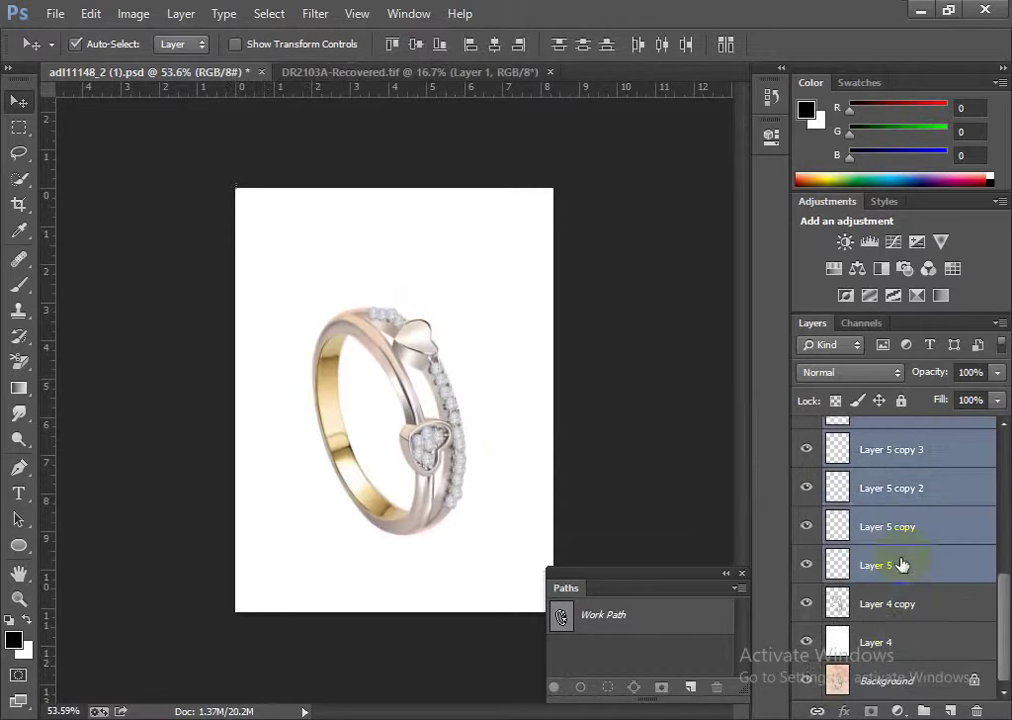
pyautogui.hotkey('ctrl', 'e')
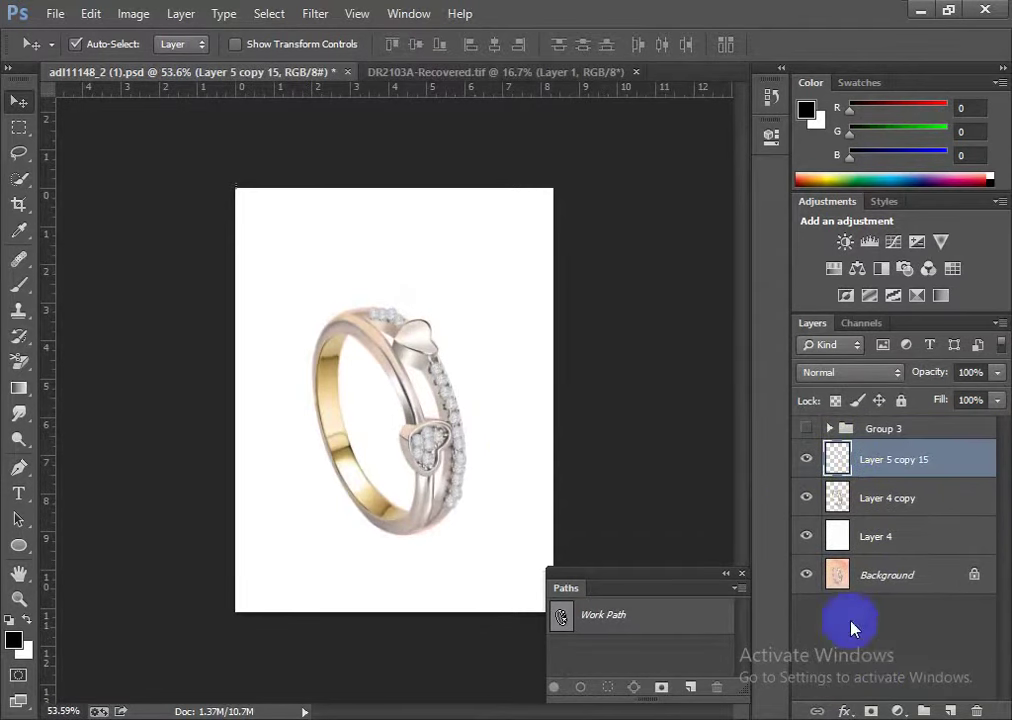
# - Add a black layer mask to Layer 5 copy 15 and load the ring outline as a selection
pyautogui.keyDown('alt'); pyautogui.click(872, 711); pyautogui.keyUp('alt')
pyautogui.keyDown('ctrl'); pyautogui.click(845, 505); pyautogui.keyUp('ctrl')
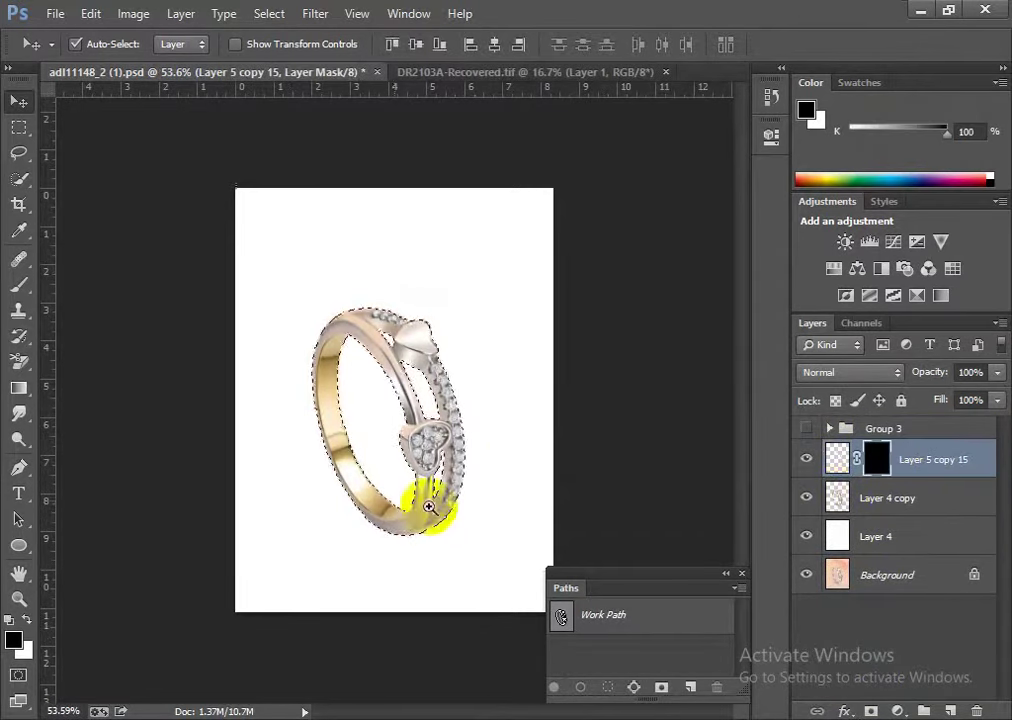
pyautogui.moveTo(429, 428); pyautogui.dragTo(429, 474)
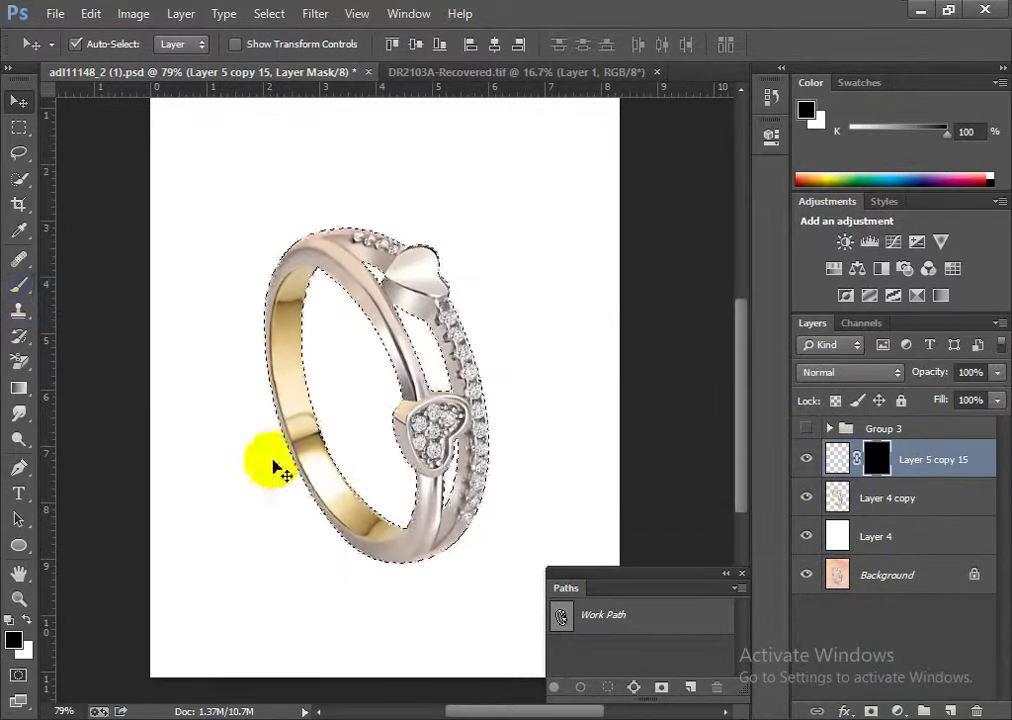
# - Set up a white 90 px brush with about 72% hardness
pyautogui.press('b')
pyautogui.rightClick(378, 409)
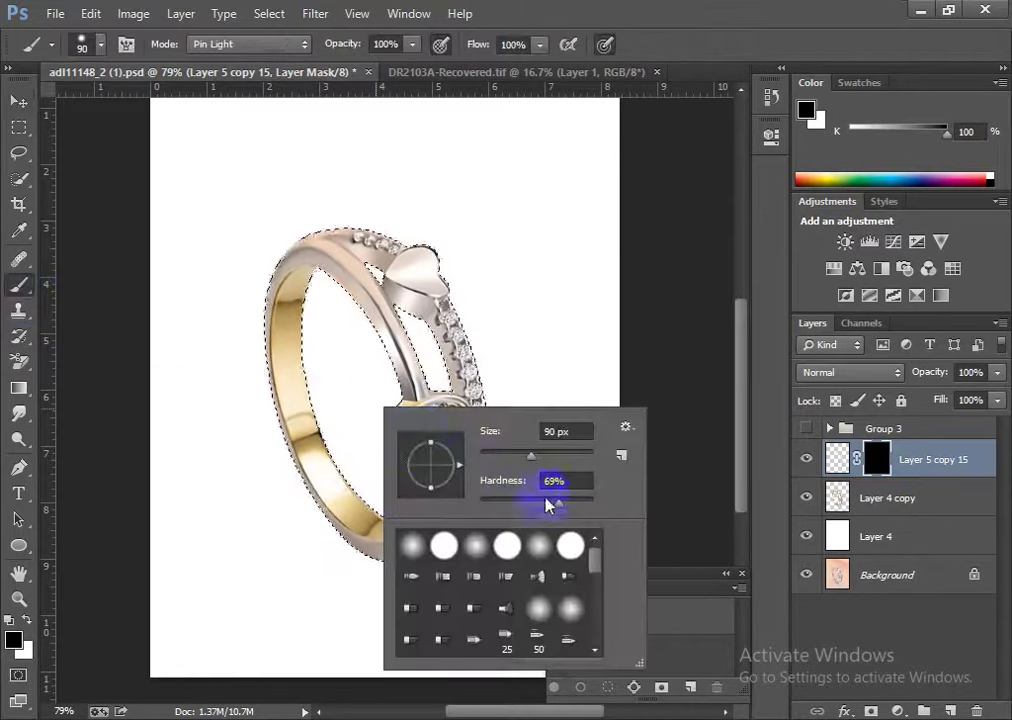
pyautogui.click(398, 368)
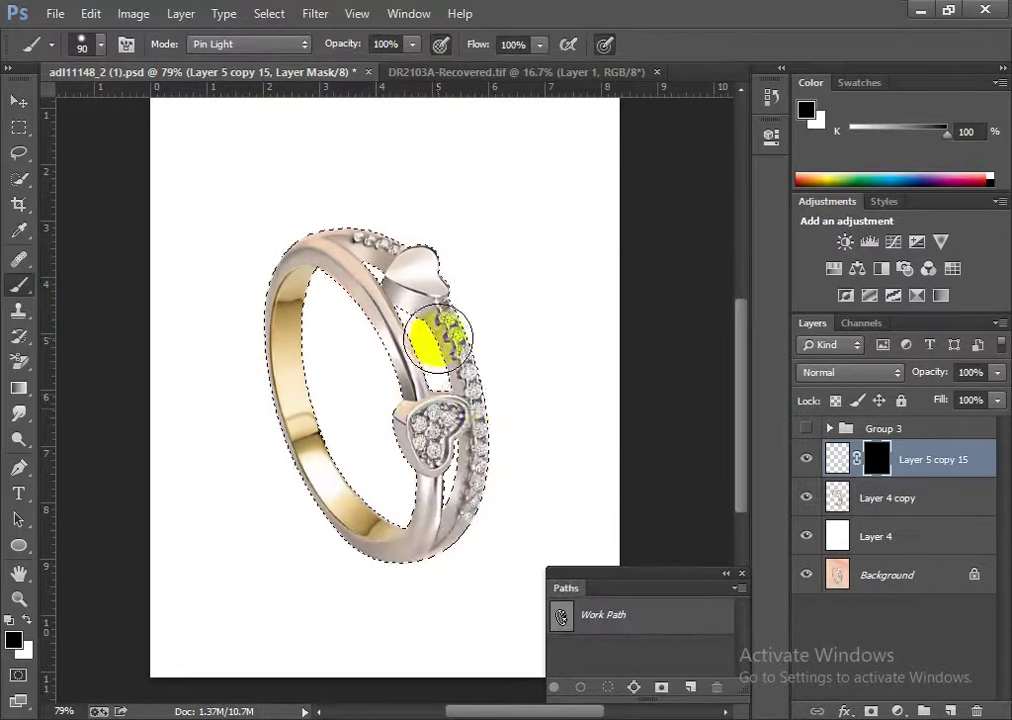
pyautogui.press('x')
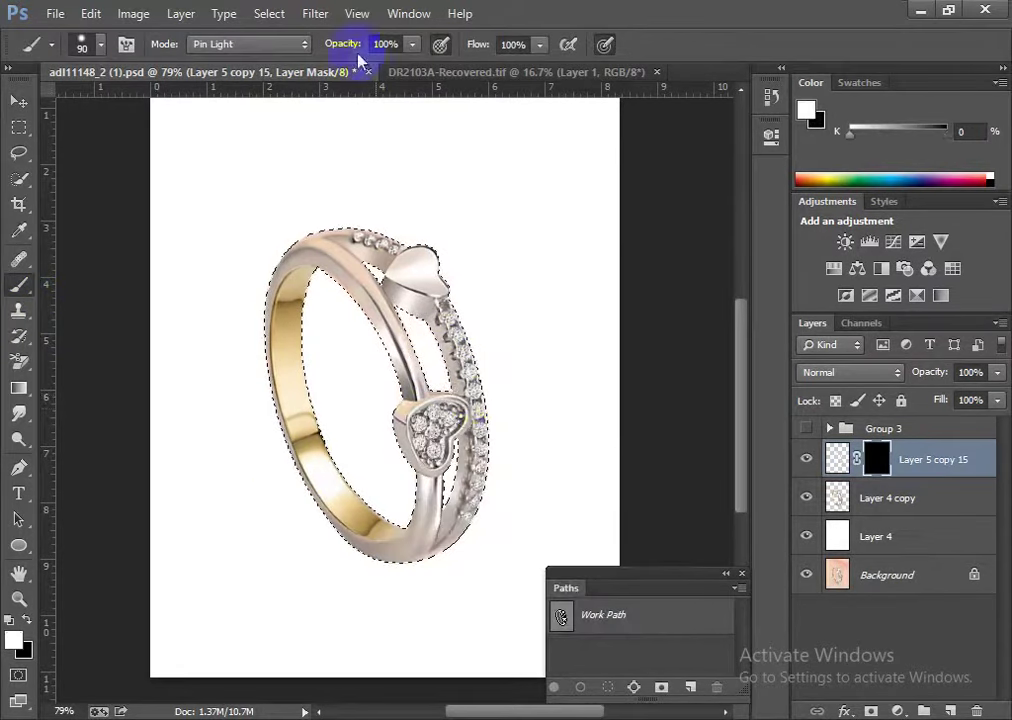
pyautogui.rightClick(454, 375)
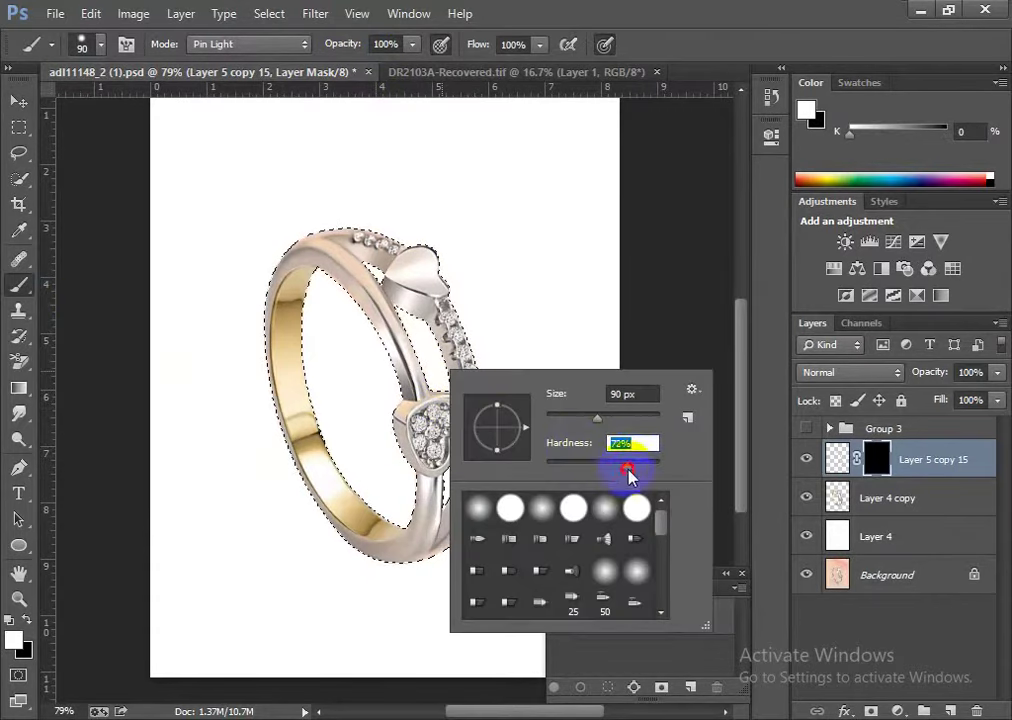
pyautogui.press('Return')
pyautogui.scroll(1, 515, 418)
# - Paint back the five heart diamonds with a roughly 19 px white brush on Layer 5 copy 15's mask
pyautogui.scroll(3, 530, 450)
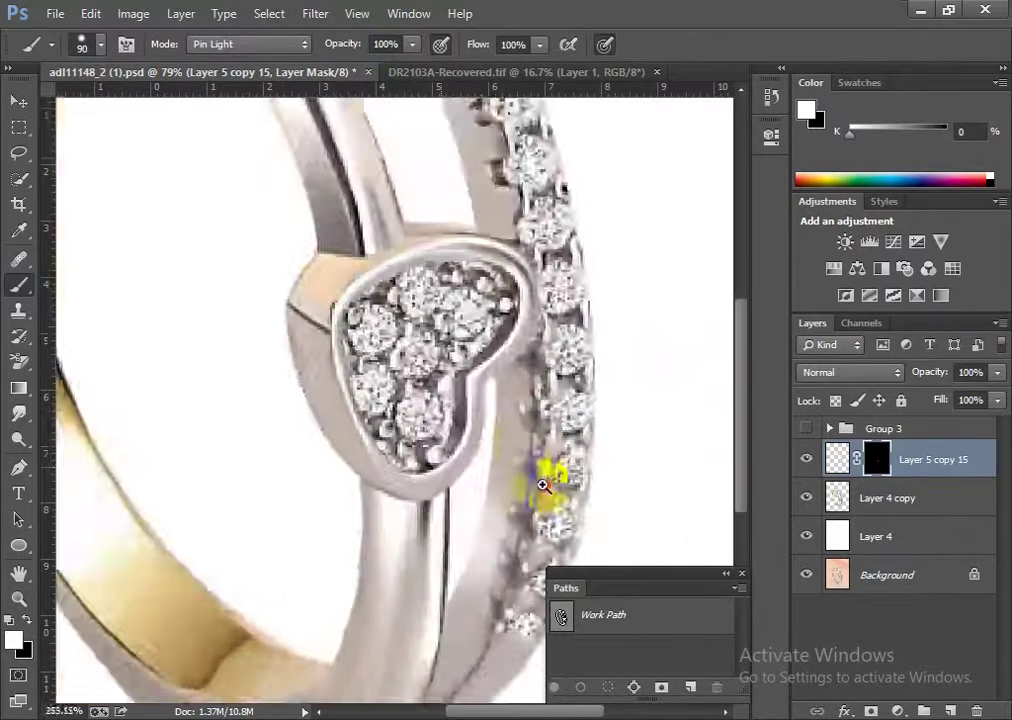
pyautogui.scroll(2, 493, 463)
pyautogui.scroll(1, 345, 398)
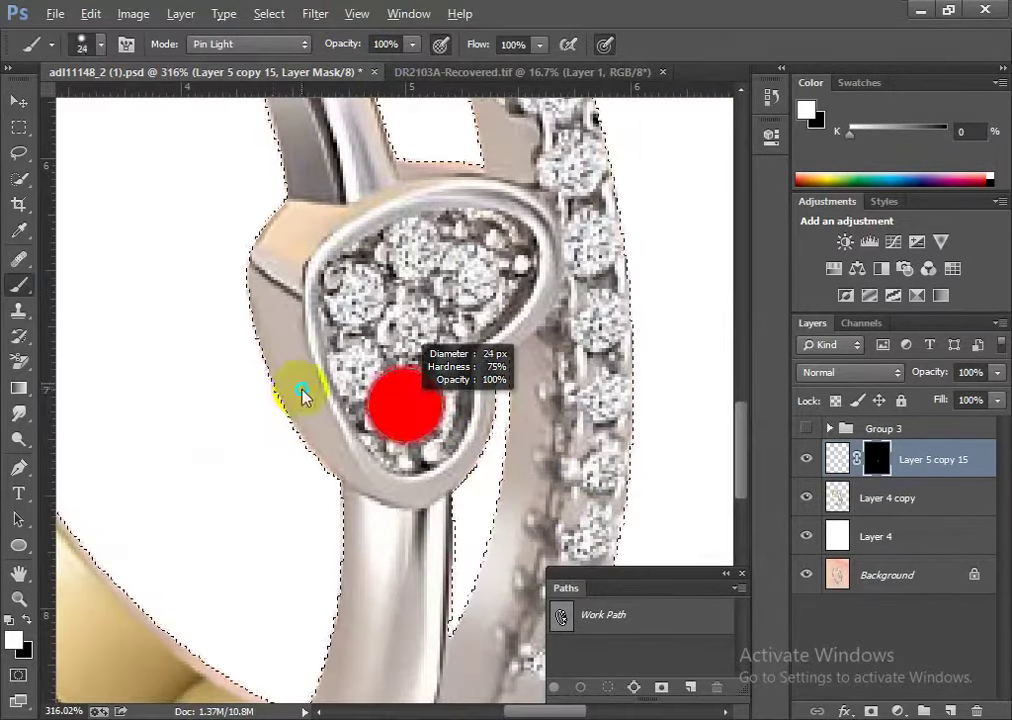
pyautogui.moveTo(345, 398); pyautogui.dragTo(291, 393)
pyautogui.click(357, 296)
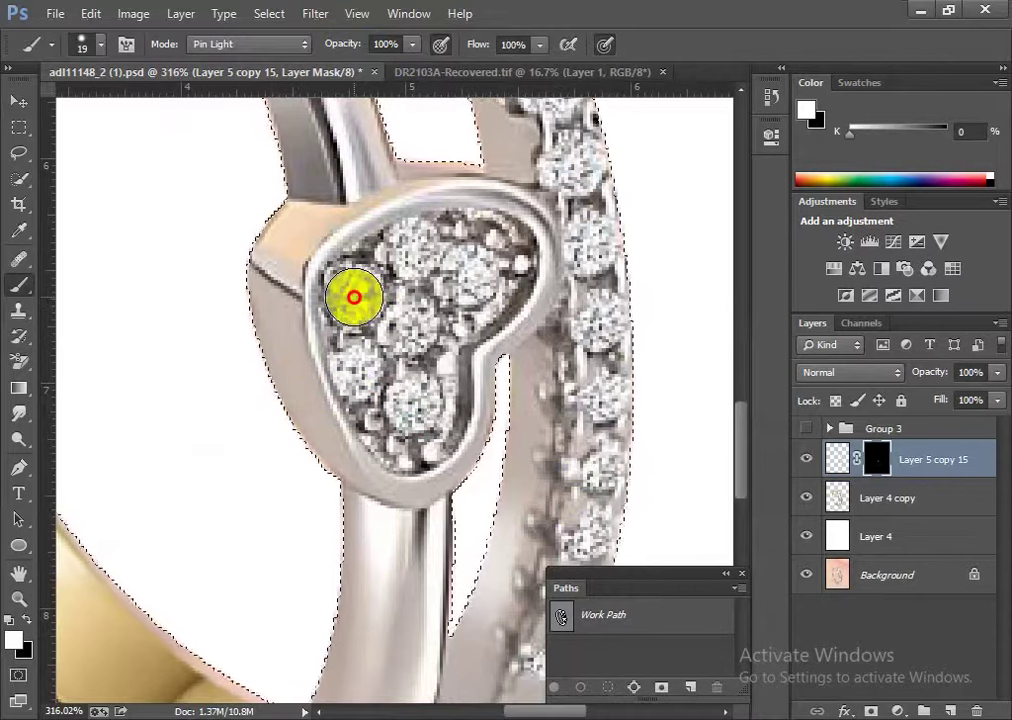
pyautogui.click(414, 253)
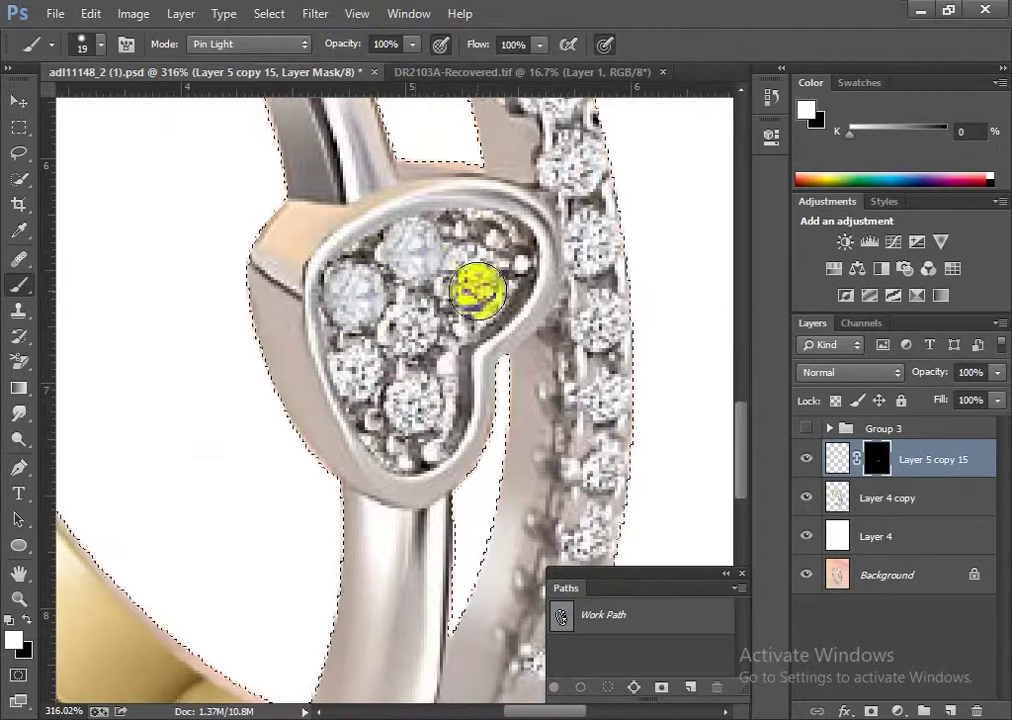
pyautogui.click(418, 330)
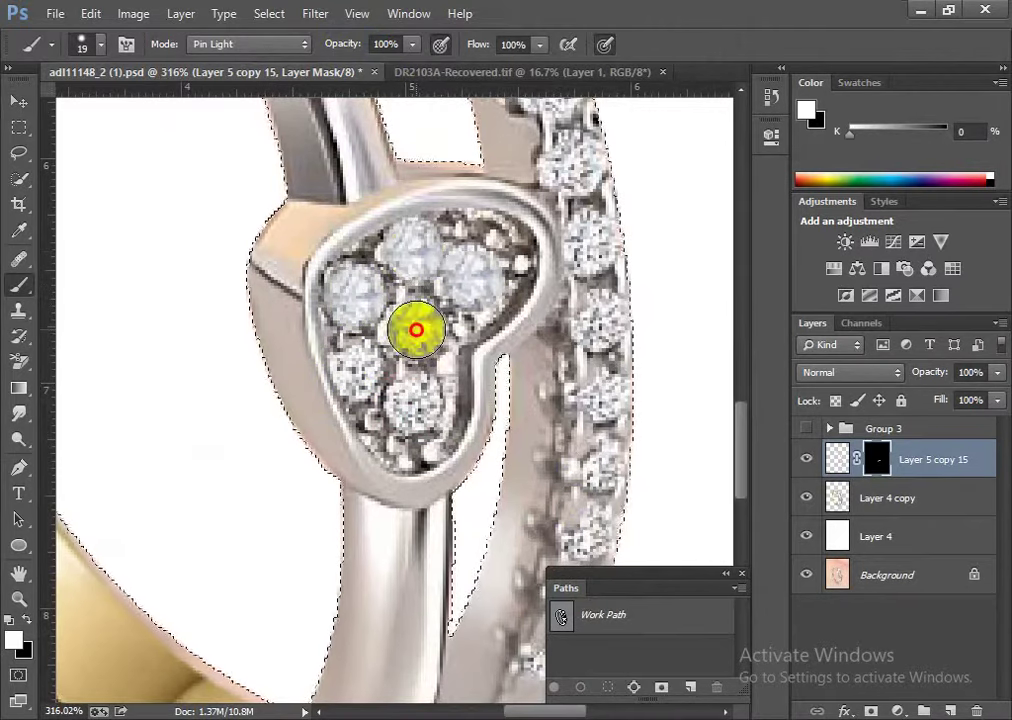
pyautogui.click(362, 368)
pyautogui.click(413, 405)
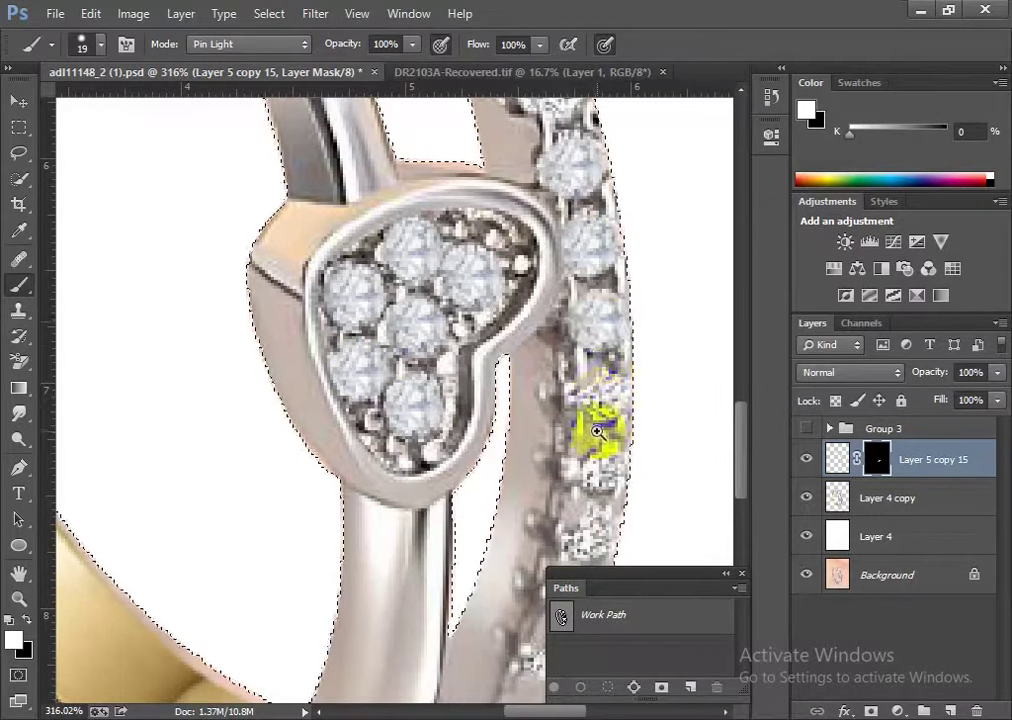
# - Restore the diamonds along the ring's side band, using a slightly larger brush for the upper band
pyautogui.scroll(-4, 597, 431)
pyautogui.scroll(2, 520, 361)
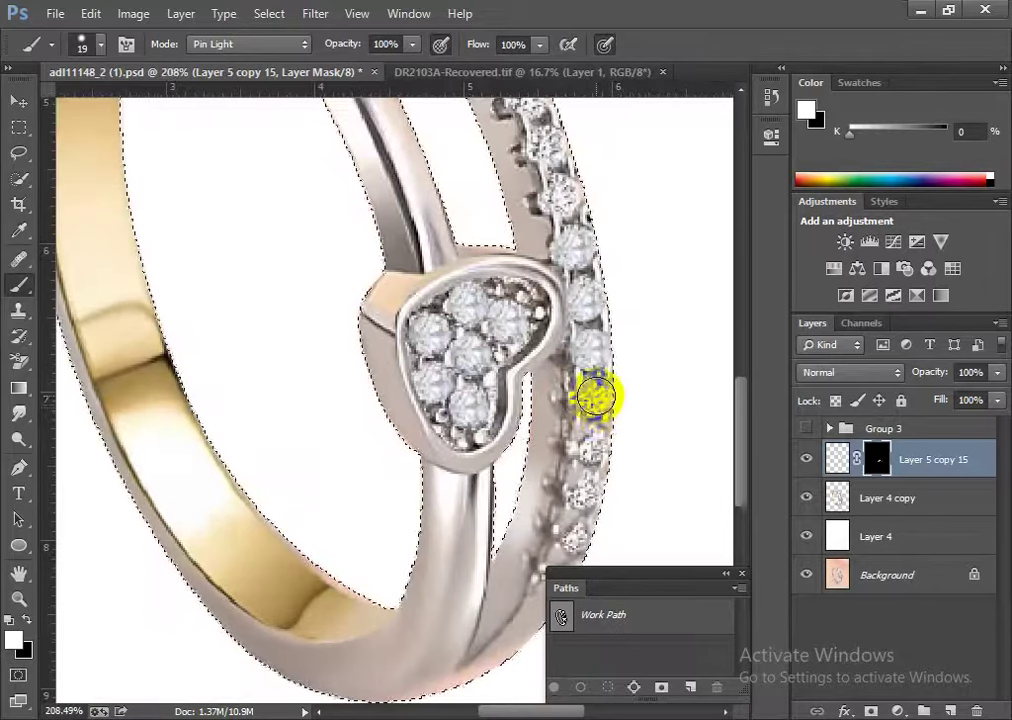
pyautogui.click(595, 399)
pyautogui.click(592, 442)
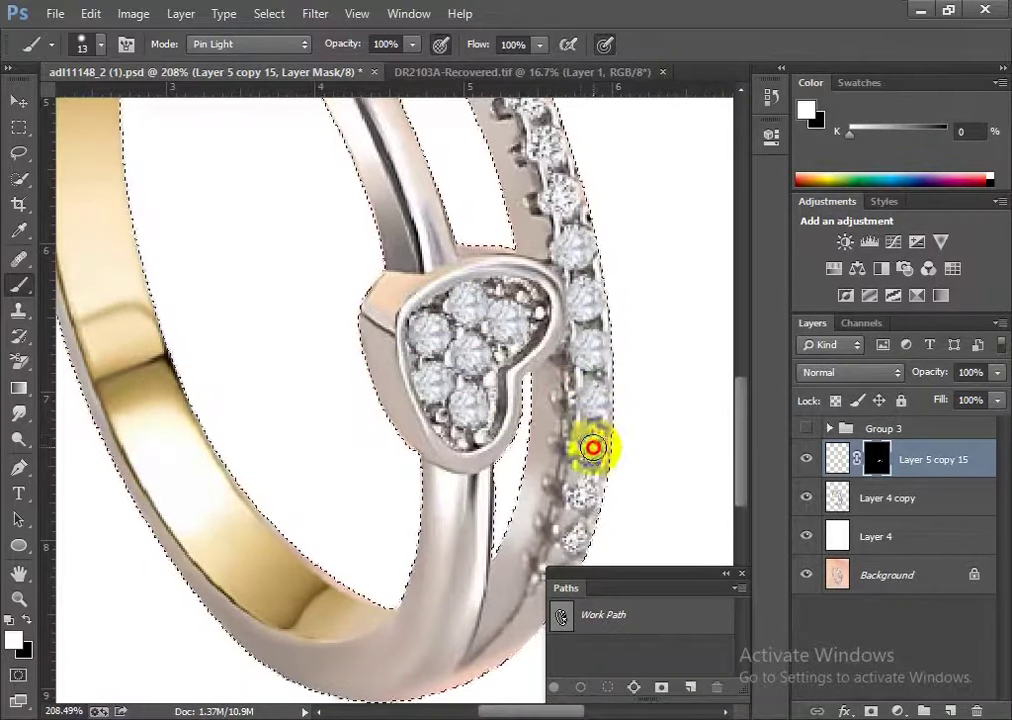
pyautogui.click(582, 489)
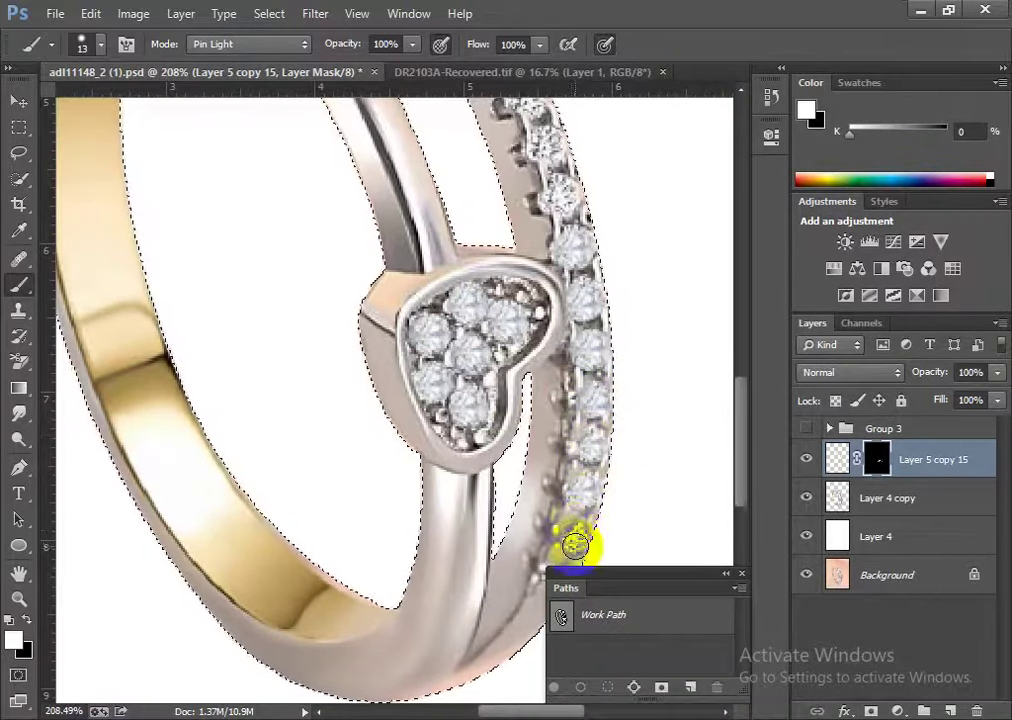
pyautogui.moveTo(568, 541); pyautogui.dragTo(553, 418)
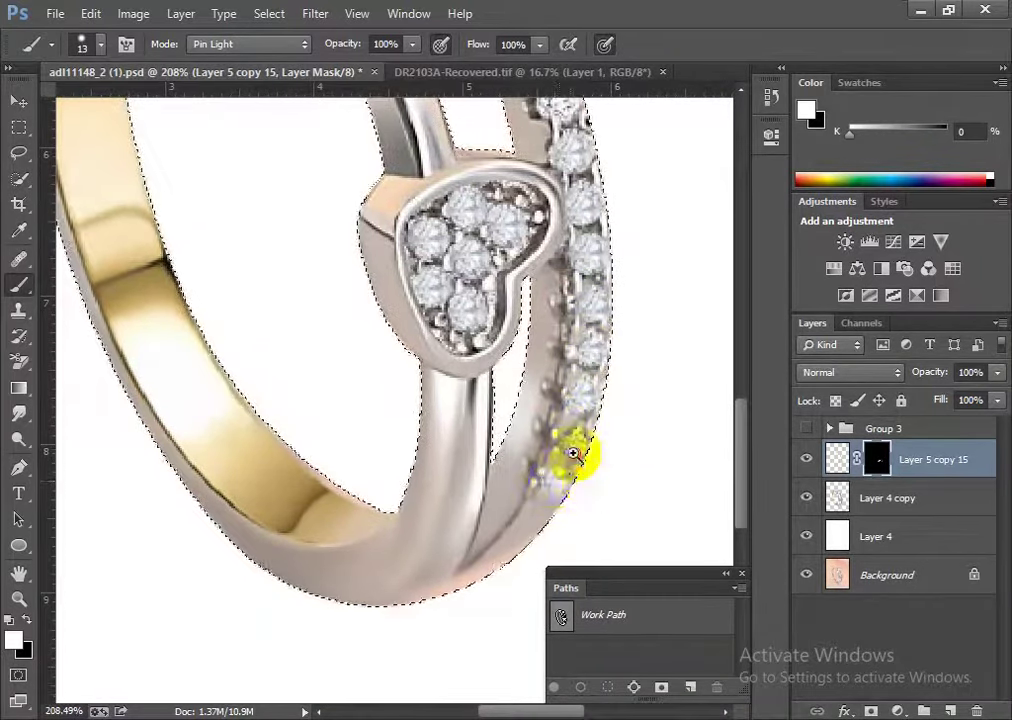
pyautogui.scroll(-3, 576, 445)
pyautogui.scroll(3, 527, 219)
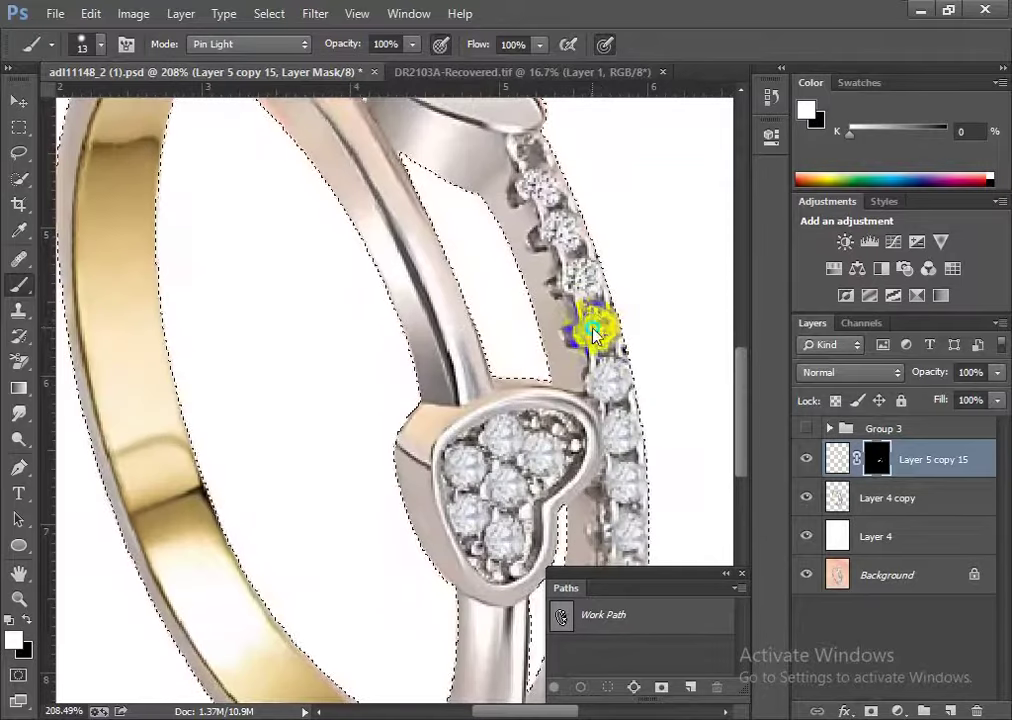
pyautogui.press(']')
pyautogui.moveTo(600, 330); pyautogui.dragTo(597, 330)
pyautogui.moveTo(580, 279); pyautogui.dragTo(561, 234)
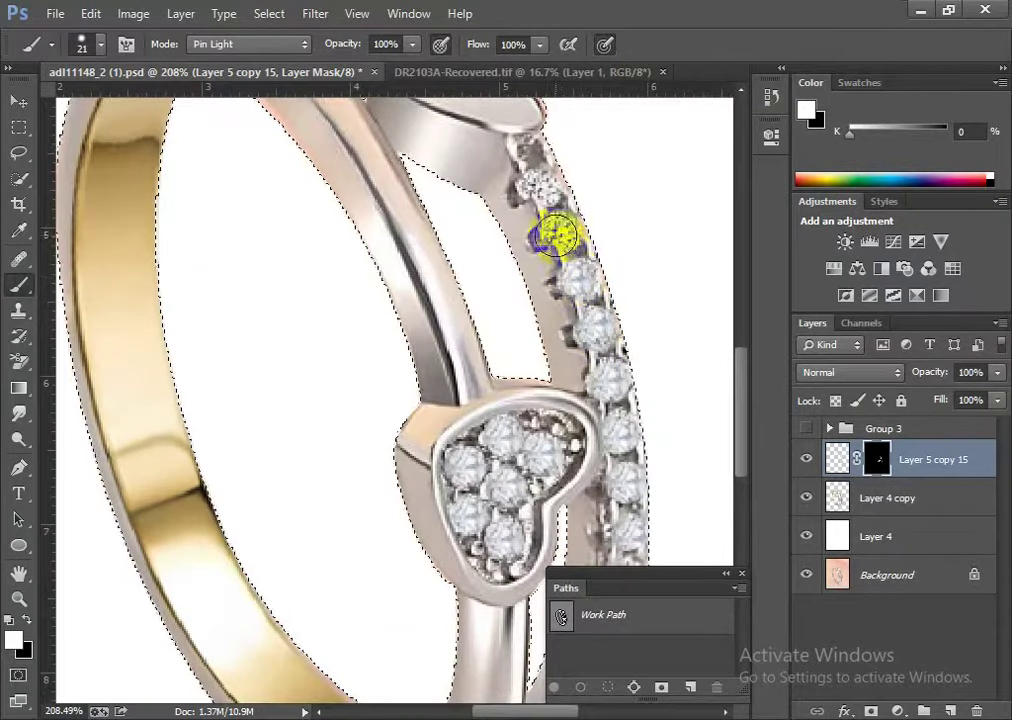
# - Touch up the small diamonds near the top of the heart, then select Layer 4 copy
pyautogui.scroll(-5, 549, 289)
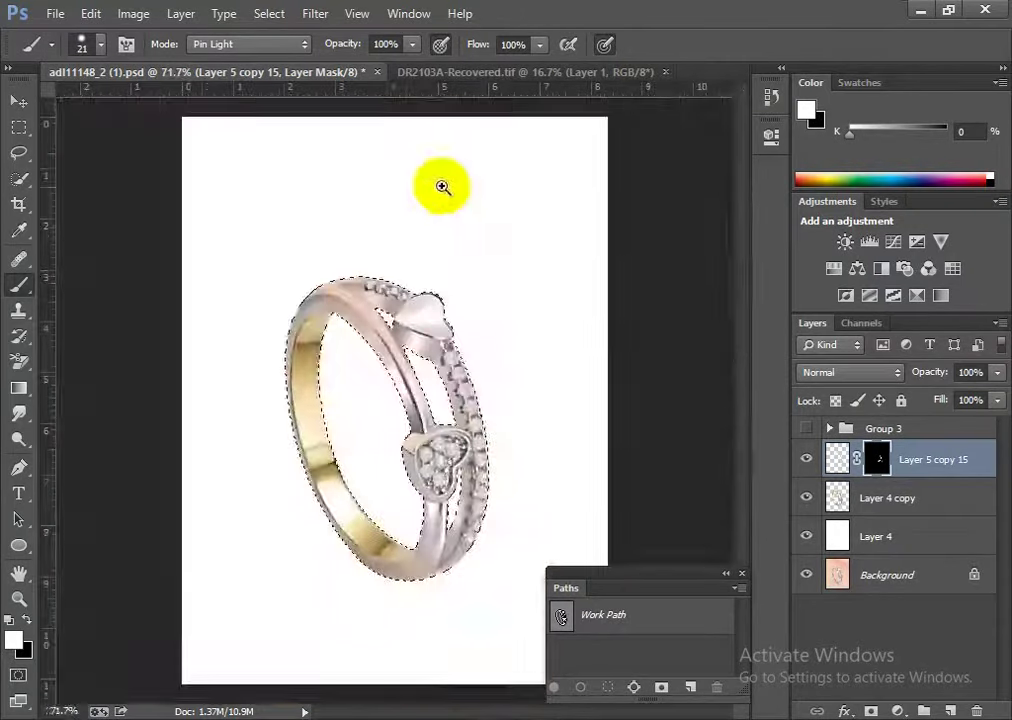
pyautogui.scroll(4, 443, 185)
pyautogui.moveTo(431, 346)
pyautogui.mouseDown()
pyautogui.moveTo(401, 320)
pyautogui.moveTo(398, 328)
pyautogui.mouseUp()
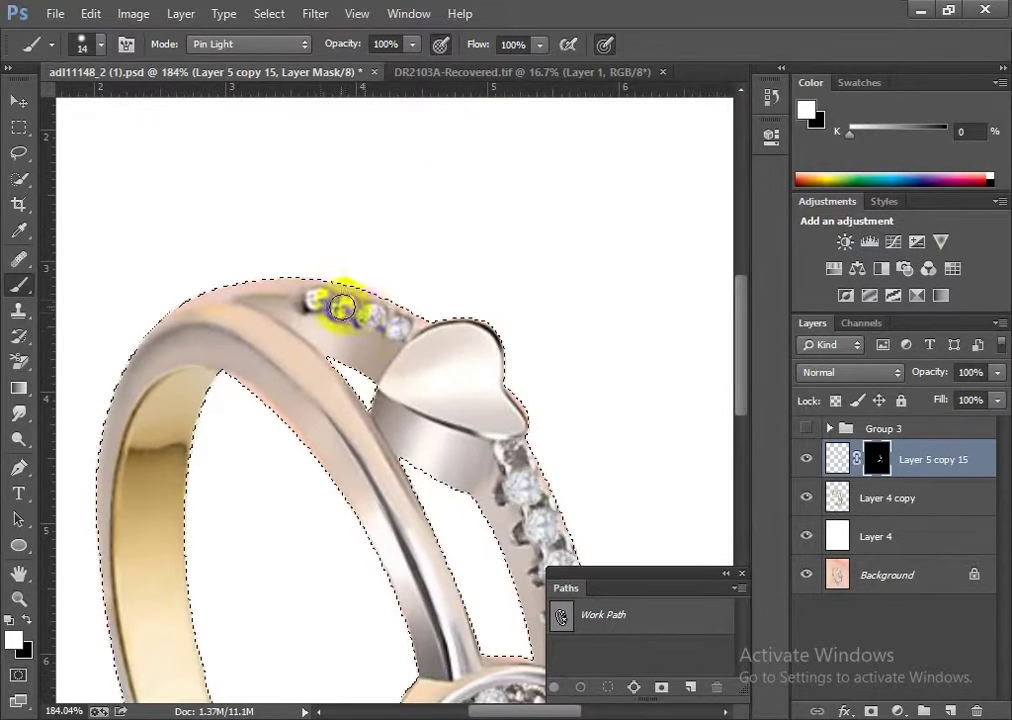
pyautogui.moveTo(342, 308); pyautogui.dragTo(339, 307)
pyautogui.scroll(-5, 313, 290)
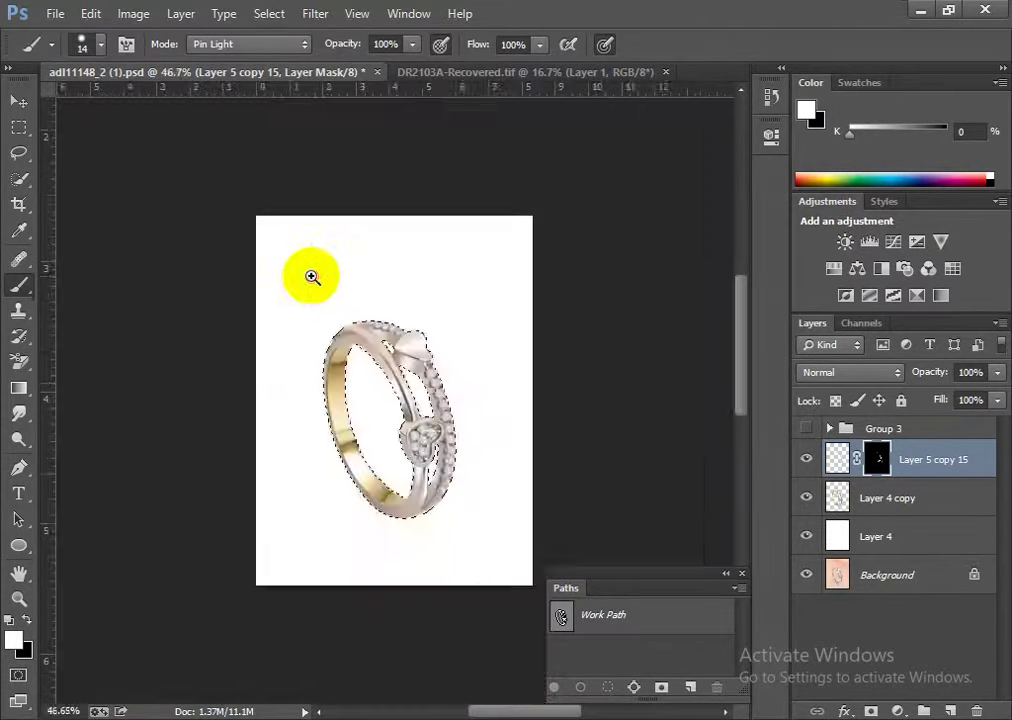
pyautogui.scroll(-3, 429, 424)
pyautogui.scroll(4, 434, 512)
pyautogui.scroll(6, 509, 540)
pyautogui.scroll(-5, 509, 540)
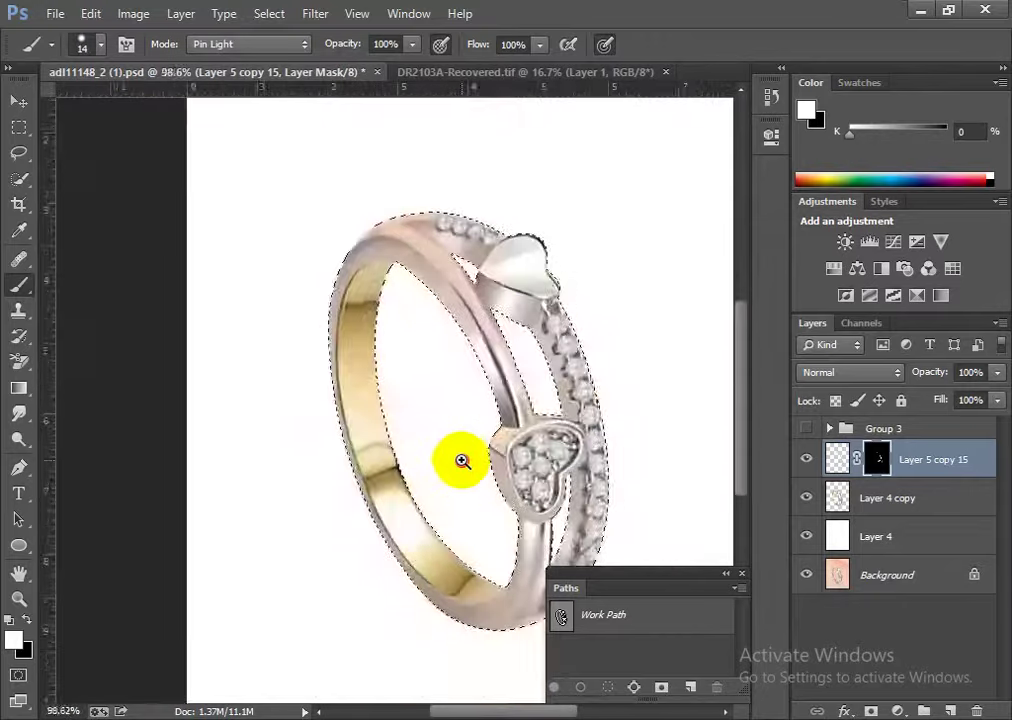
pyautogui.scroll(-1, 461, 461)
pyautogui.click(893, 503)
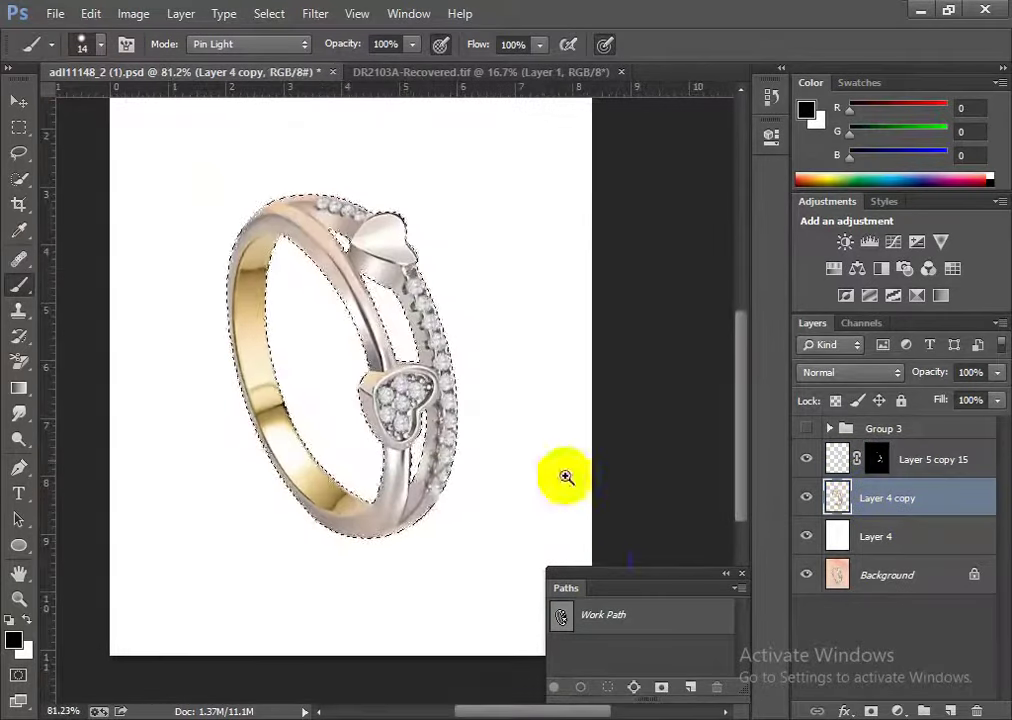
pyautogui.scroll(2, 565, 478)
# - Fill the ring selection on a new layer with light grey sampled from the DR2103A-Recovered.tif collage
pyautogui.click(951, 710)
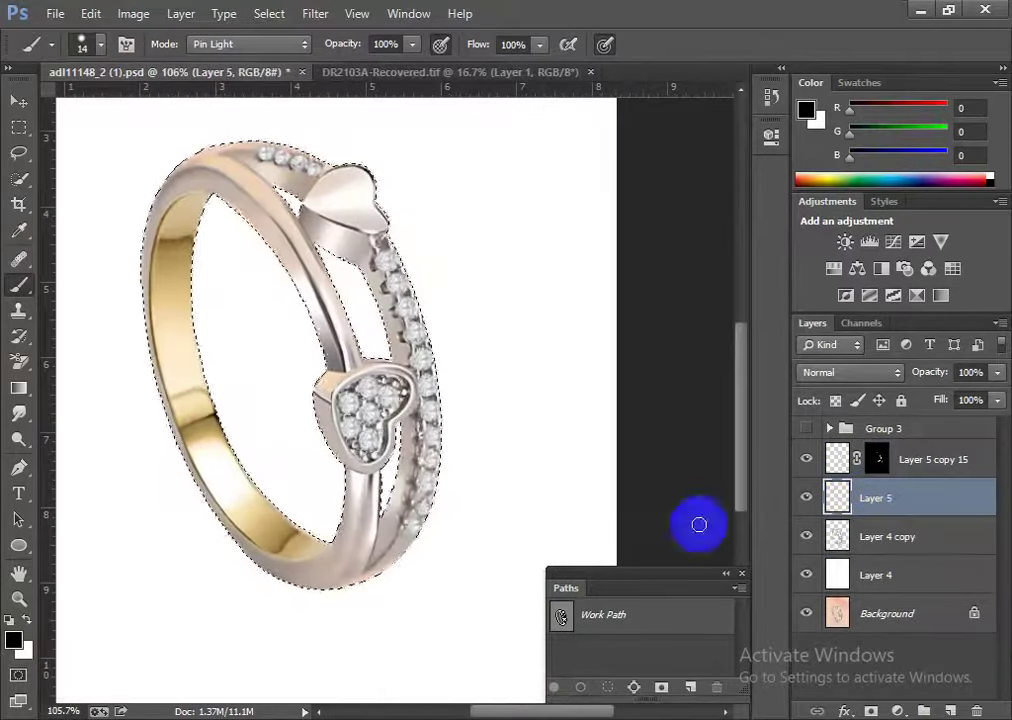
pyautogui.click(429, 74)
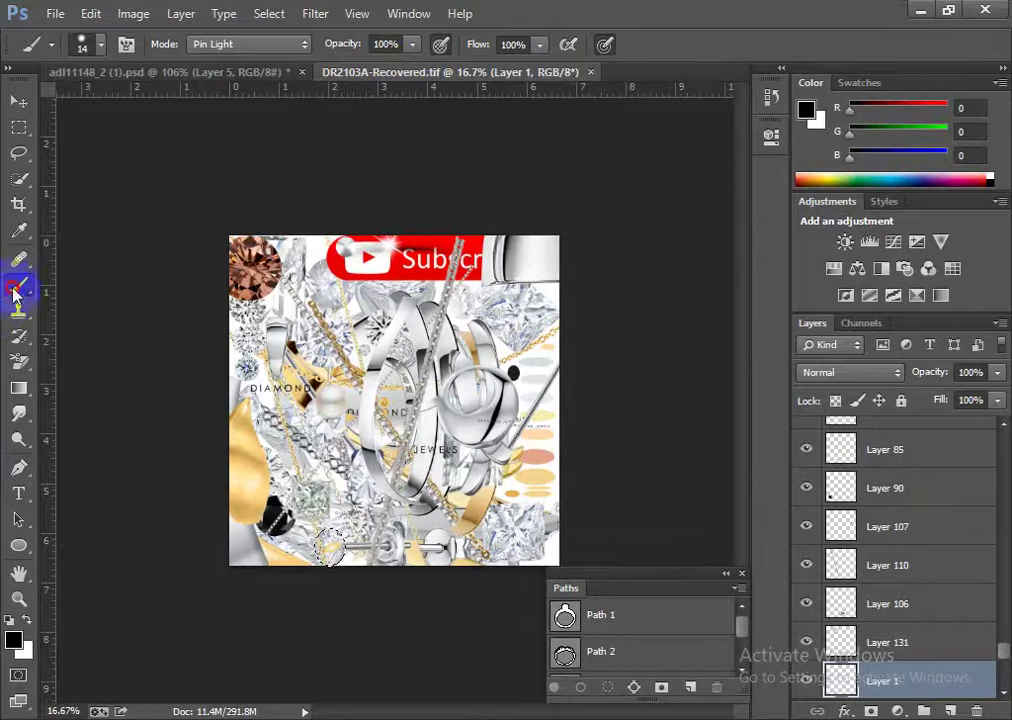
pyautogui.scroll(10, 503, 490)
pyautogui.keyDown('alt'); pyautogui.click(600, 150); pyautogui.keyUp('alt')
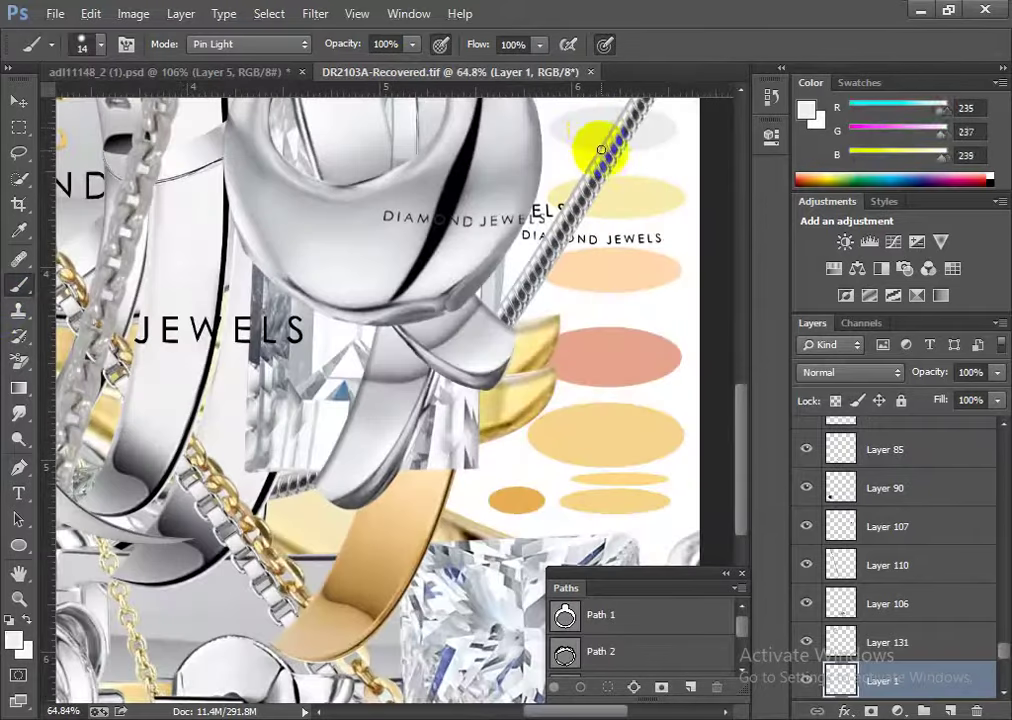
pyautogui.click(235, 72)
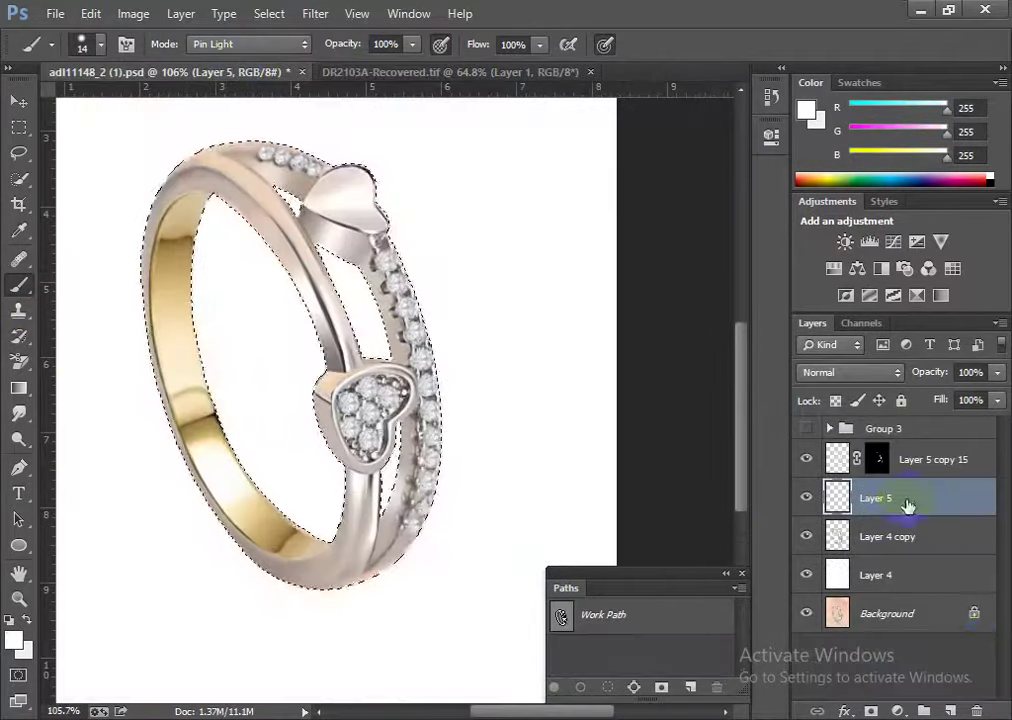
pyautogui.hotkey('alt', 'BackSpace')
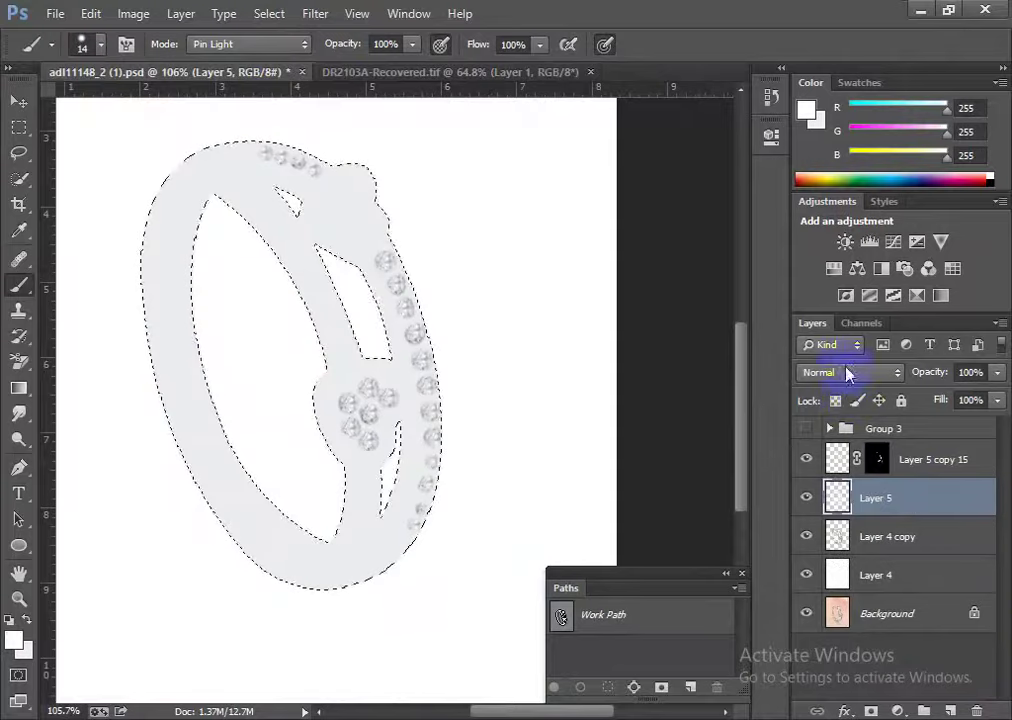
# - Set the grey layer's blend mode to Color and merge it down into Layer 4 copy
pyautogui.click(848, 373)
pyautogui.click(826, 486)
pyautogui.scroll(-3, 395, 382)
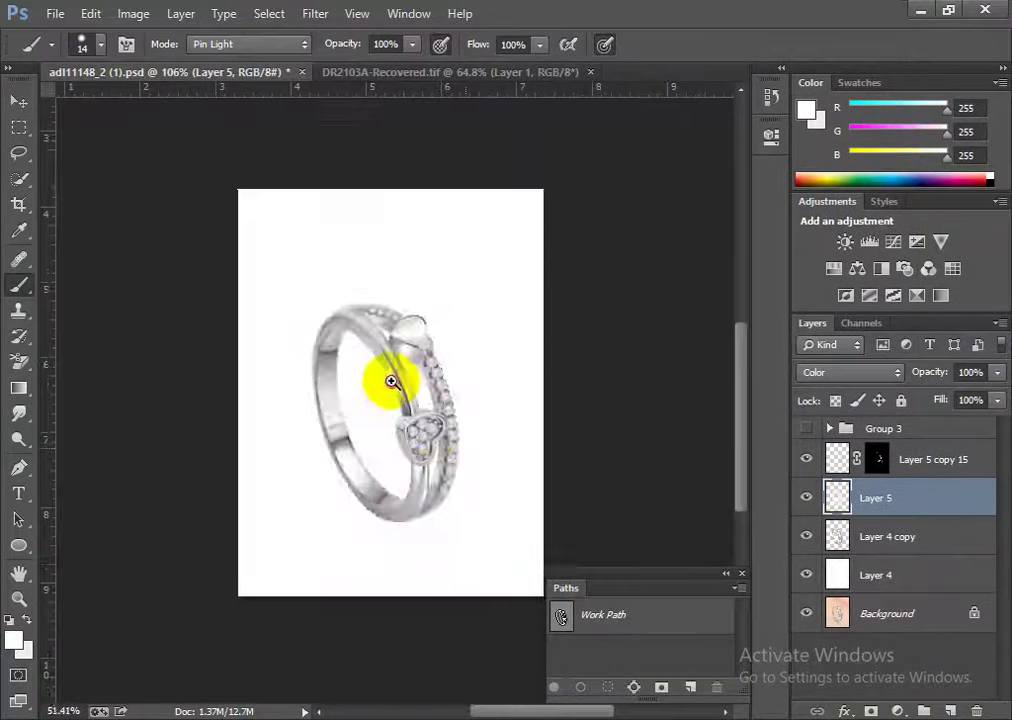
pyautogui.hotkey('ctrl', 'e')
pyautogui.scroll(5, 515, 542)
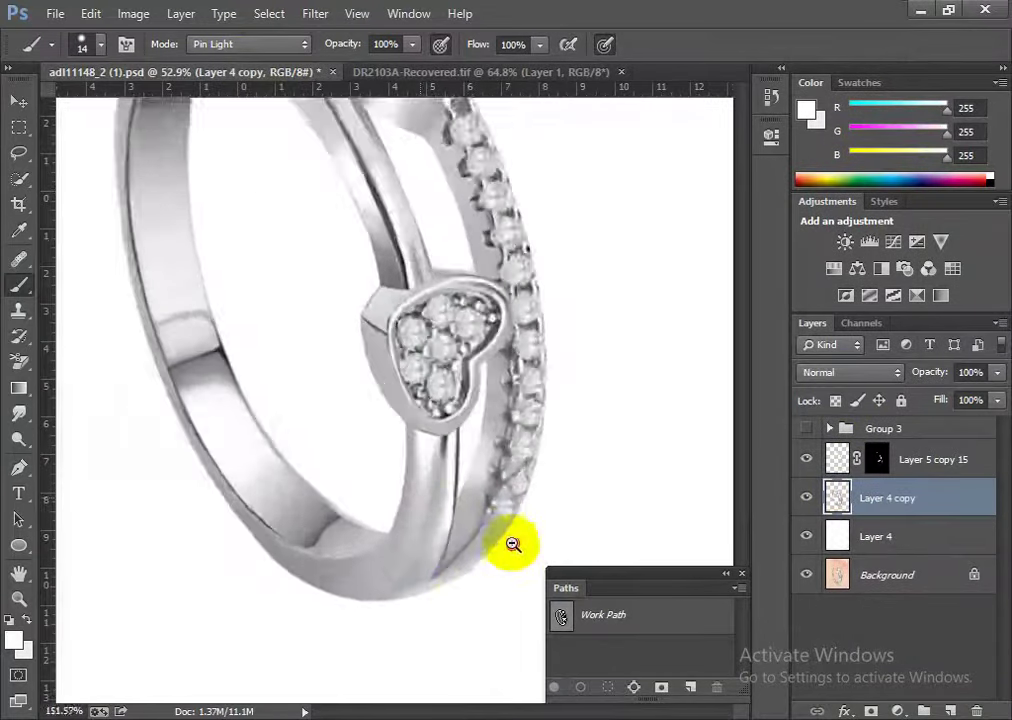
pyautogui.scroll(-3, 512, 545)
pyautogui.scroll(-3, 480, 525)
pyautogui.scroll(2, 488, 517)
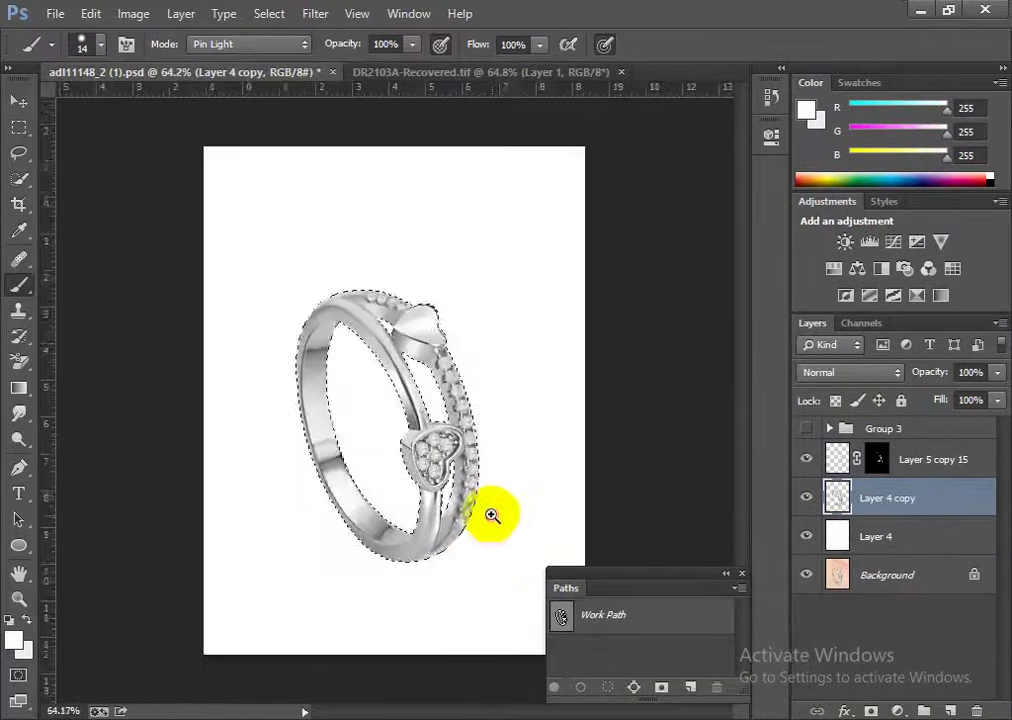
# - Alt-click the Background eye repeatedly to compare the retouched ring against the original photo
pyautogui.keyDown('alt'); pyautogui.click(807, 576); pyautogui.keyUp('alt')
pyautogui.keyDown('alt'); pyautogui.click(807, 576); pyautogui.keyUp('alt')
pyautogui.keyDown('alt'); pyautogui.click(807, 576); pyautogui.keyUp('alt')
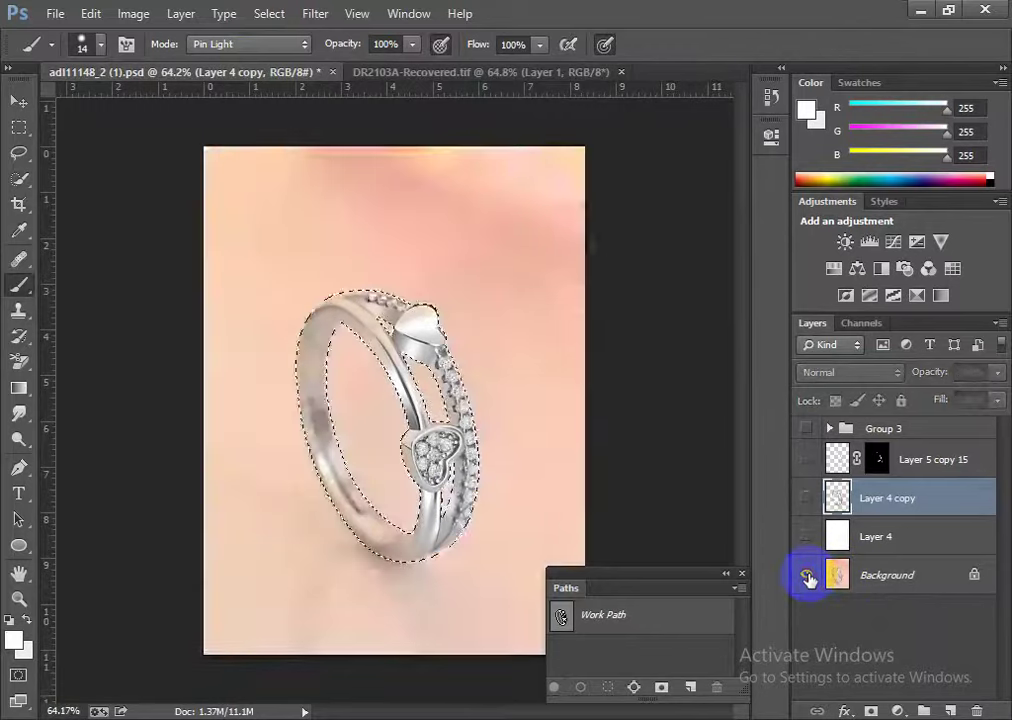
pyautogui.keyDown('alt'); pyautogui.click(807, 576); pyautogui.keyUp('alt')
pyautogui.keyDown('alt'); pyautogui.click(807, 576); pyautogui.keyUp('alt')
pyautogui.keyDown('alt'); pyautogui.click(807, 576); pyautogui.keyUp('alt')
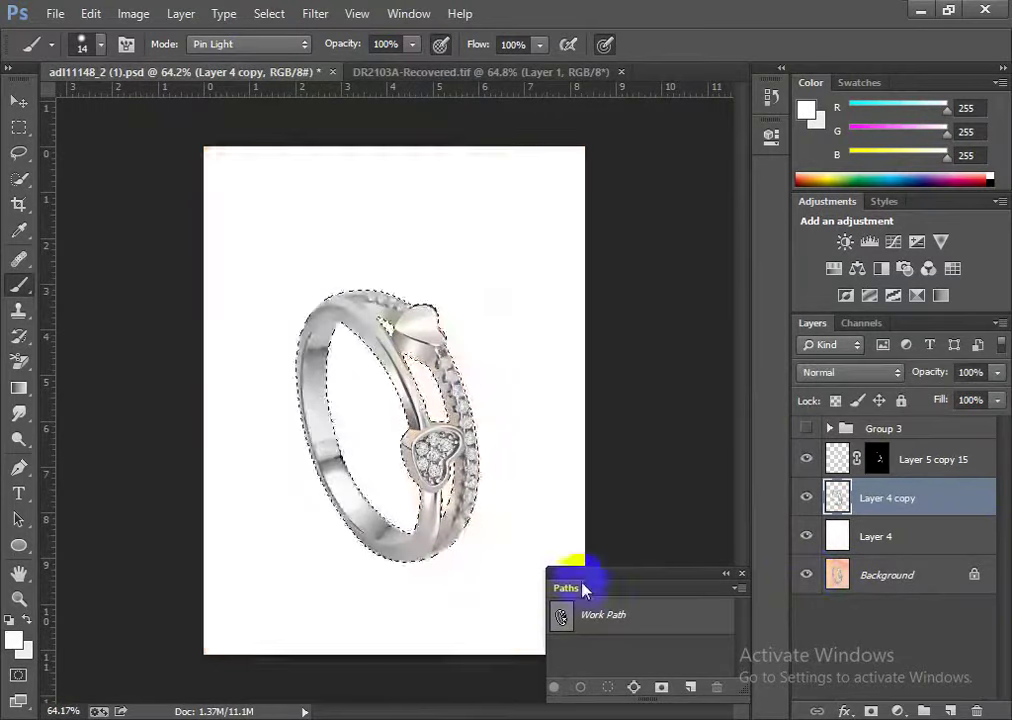
pyautogui.scroll(1, 474, 542)
pyautogui.scroll(-2, 436, 473)
pyautogui.scroll(-1, 436, 473)
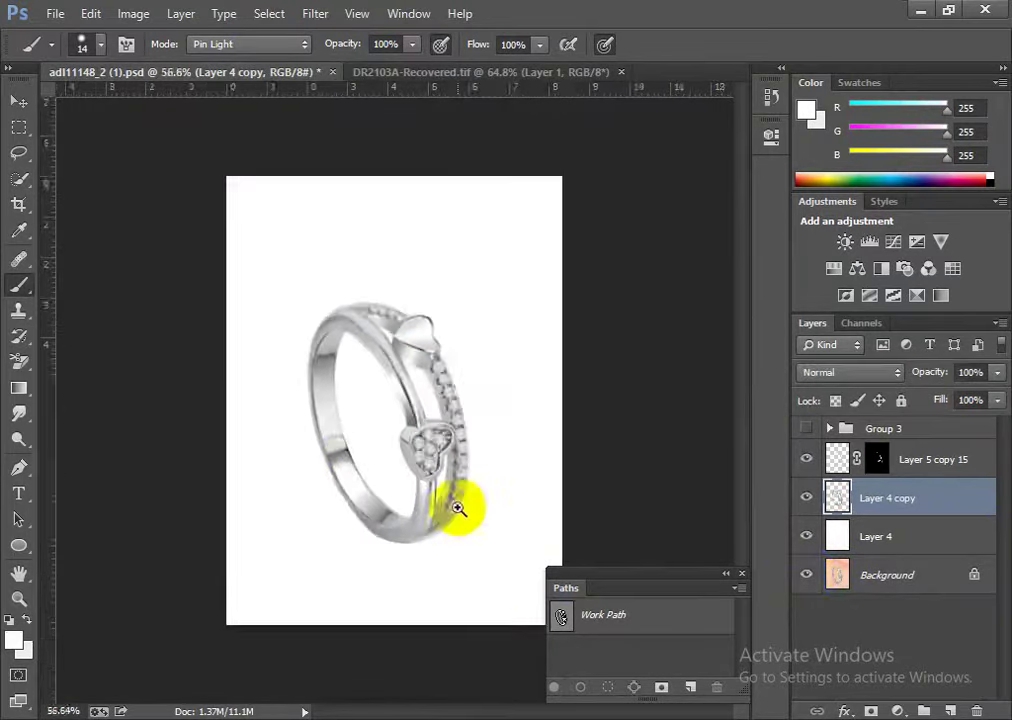
pyautogui.scroll(2, 459, 502)
# - Copy Group 2's shadow from the floated DR2103A-Recovered.tif window into the ring document, then re-dock the collage
pyautogui.moveTo(450, 66)
pyautogui.mouseDown()
pyautogui.moveTo(262, 117)
pyautogui.moveTo(518, 127)
pyautogui.mouseUp()
pyautogui.moveTo(435, 113); pyautogui.dragTo(181, 140)
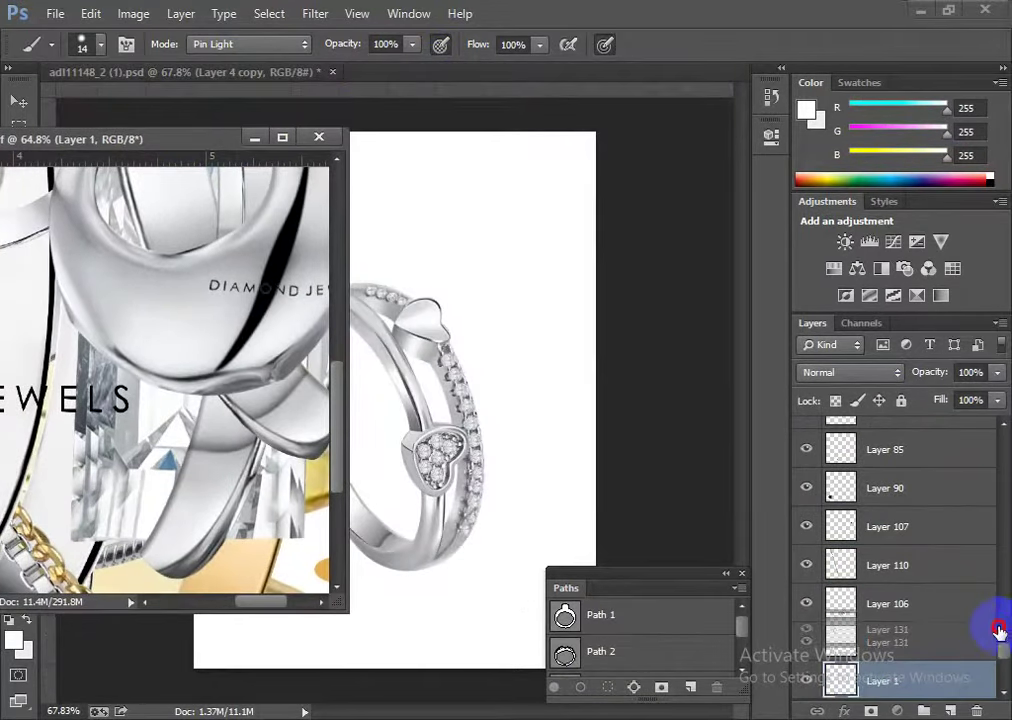
pyautogui.moveTo(1004, 652)
pyautogui.mouseDown()
pyautogui.moveTo(994, 494)
pyautogui.moveTo(1003, 540)
pyautogui.mouseUp()
pyautogui.moveTo(930, 503); pyautogui.dragTo(655, 549)
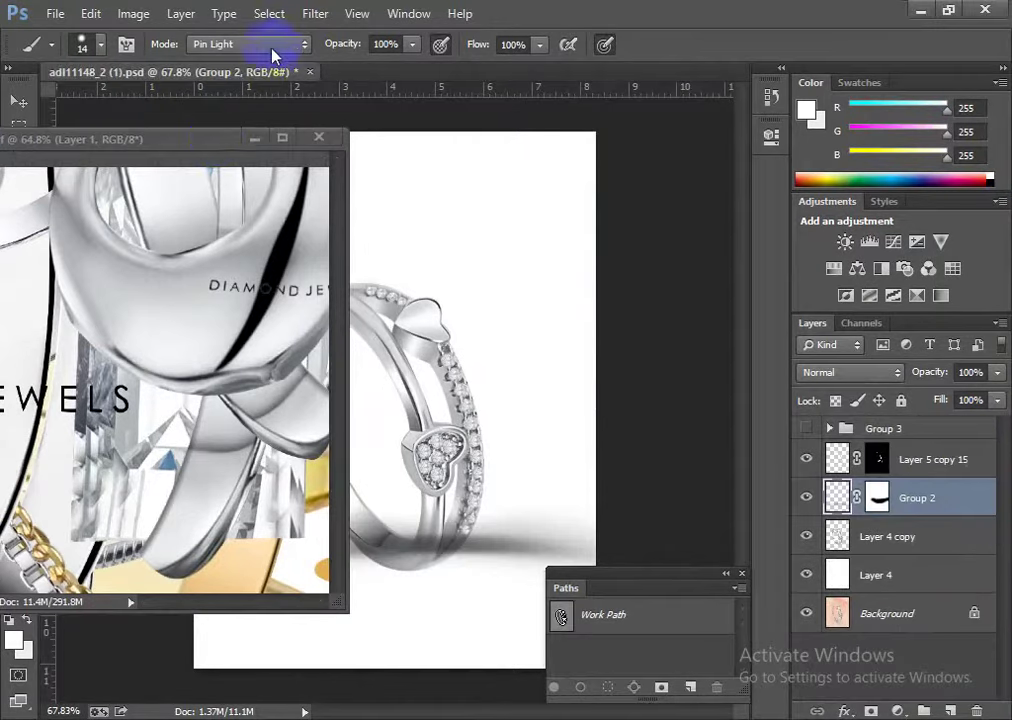
pyautogui.moveTo(222, 150)
pyautogui.mouseDown()
pyautogui.moveTo(452, 106)
pyautogui.moveTo(486, 68)
pyautogui.moveTo(428, 82)
pyautogui.mouseUp()
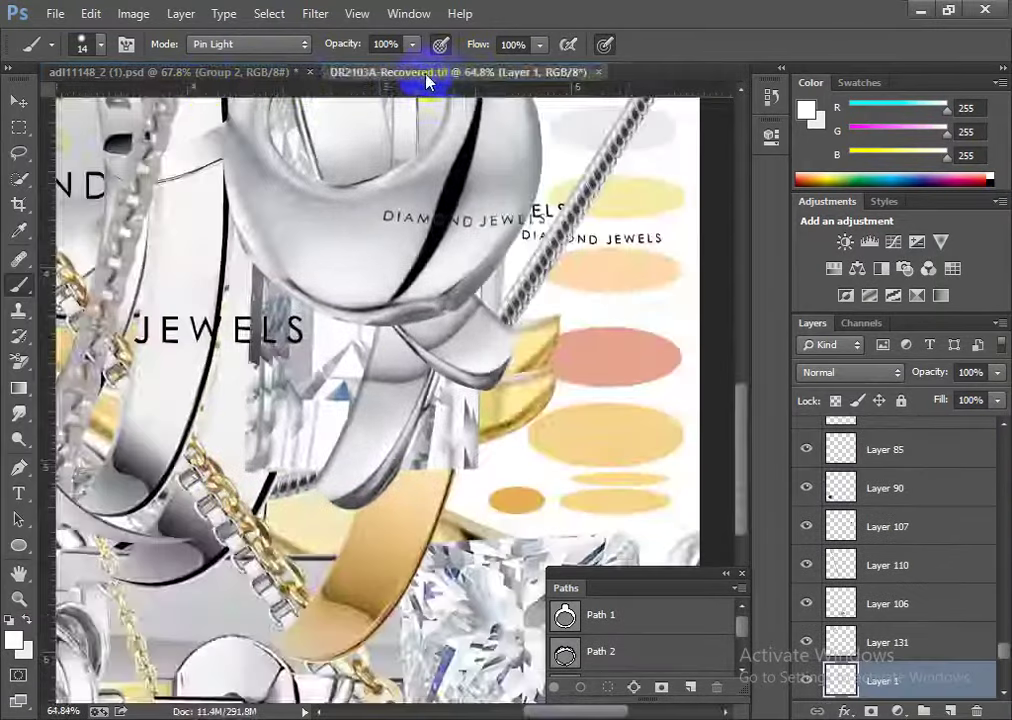
pyautogui.click(205, 78)
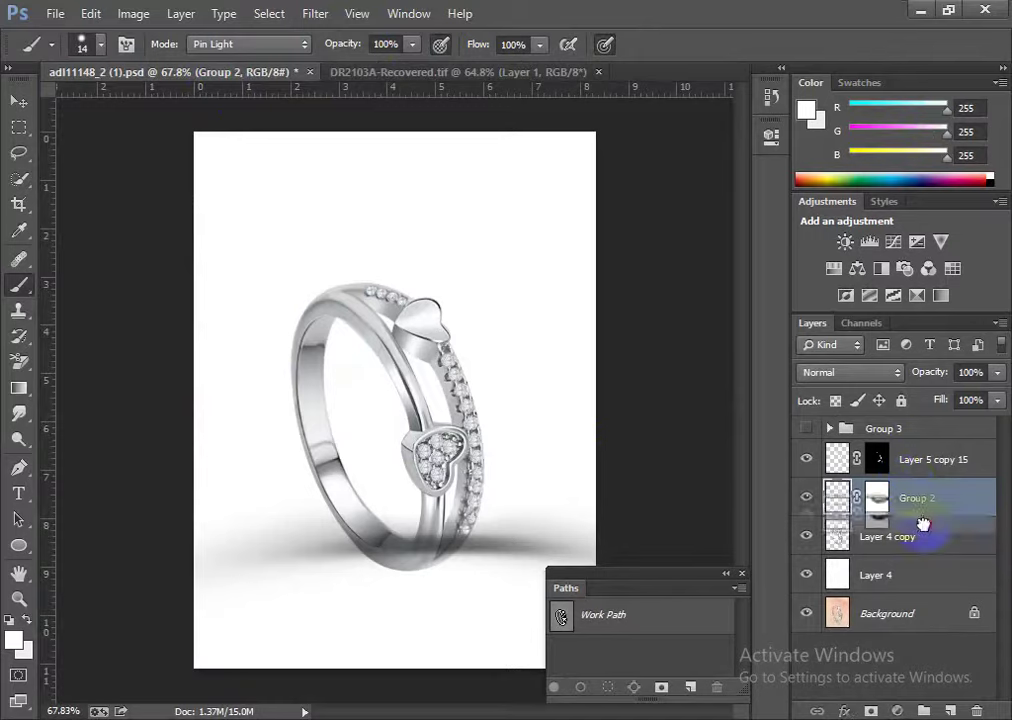
# - Move Group 2 below Layer 4 copy and transform its shadow to about 28% scale, rotated roughly 46°
pyautogui.moveTo(923, 524); pyautogui.dragTo(920, 545)
pyautogui.scroll(-2, 425, 361)
pyautogui.scroll(-3, 501, 468)
pyautogui.hotkey('ctrl', 't')
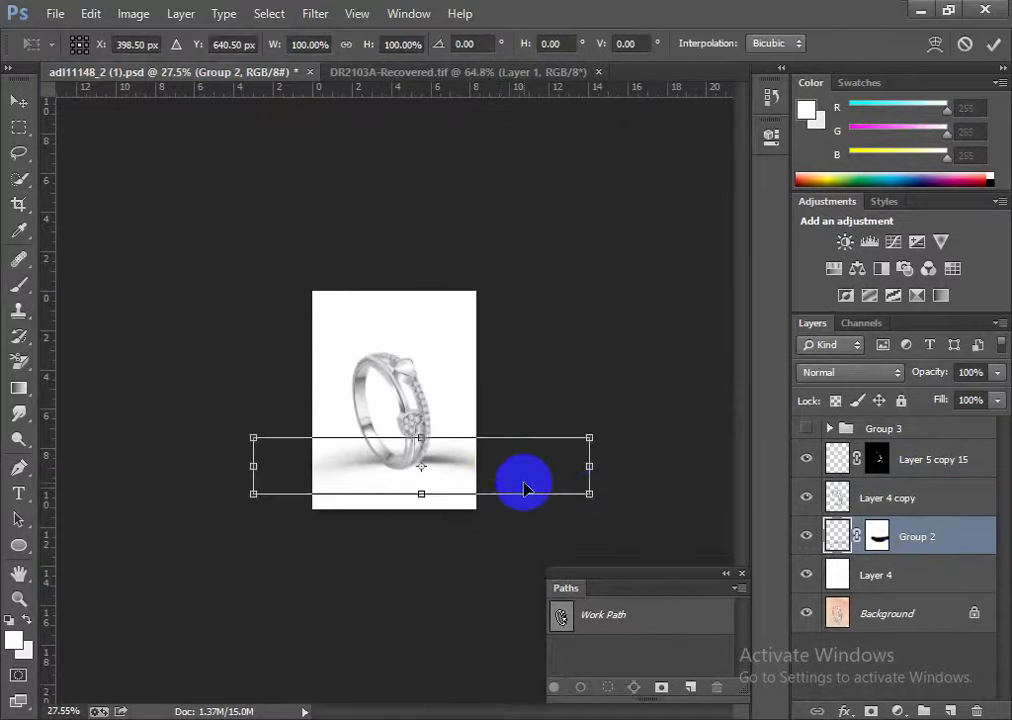
pyautogui.moveTo(587, 492); pyautogui.dragTo(486, 476)
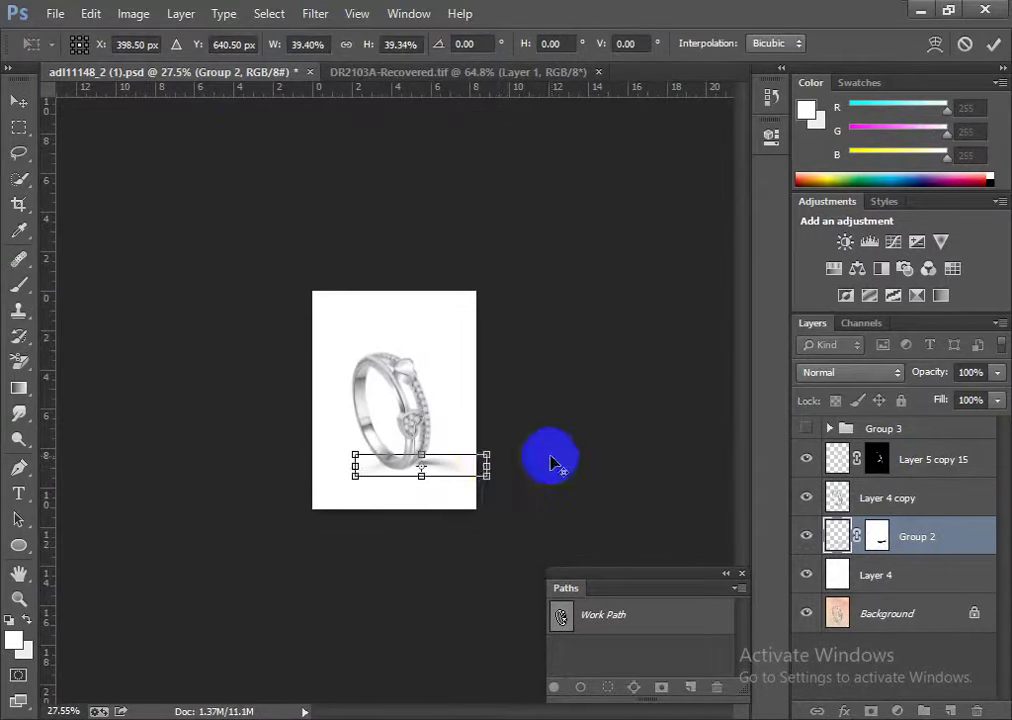
pyautogui.moveTo(556, 463)
pyautogui.mouseDown()
pyautogui.moveTo(492, 515)
pyautogui.moveTo(390, 519)
pyautogui.moveTo(379, 509)
pyautogui.mouseUp()
pyautogui.scroll(2, 486, 508)
pyautogui.scroll(3, 486, 508)
pyautogui.moveTo(510, 410); pyautogui.dragTo(524, 465)
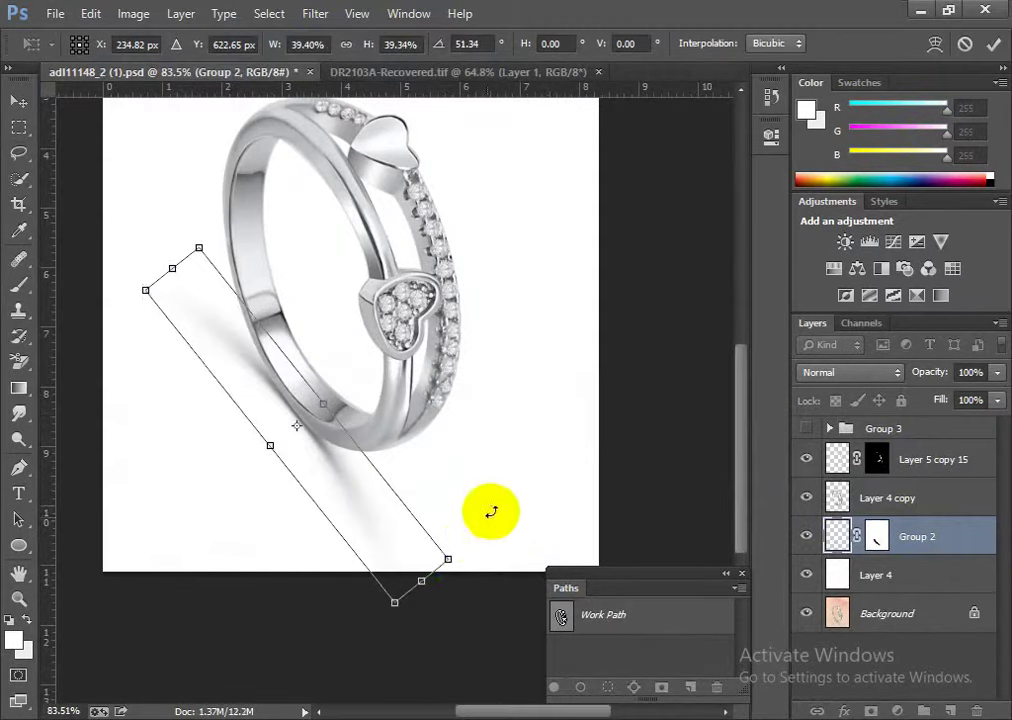
pyautogui.moveTo(463, 553)
pyautogui.mouseDown()
pyautogui.moveTo(416, 526)
pyautogui.moveTo(515, 443)
pyautogui.moveTo(507, 465)
pyautogui.mouseUp()
pyautogui.moveTo(403, 504)
pyautogui.mouseDown()
pyautogui.moveTo(417, 509)
pyautogui.moveTo(339, 362)
pyautogui.moveTo(389, 447)
pyautogui.moveTo(482, 511)
pyautogui.moveTo(407, 497)
pyautogui.moveTo(470, 518)
pyautogui.mouseUp()
pyautogui.press('Return')
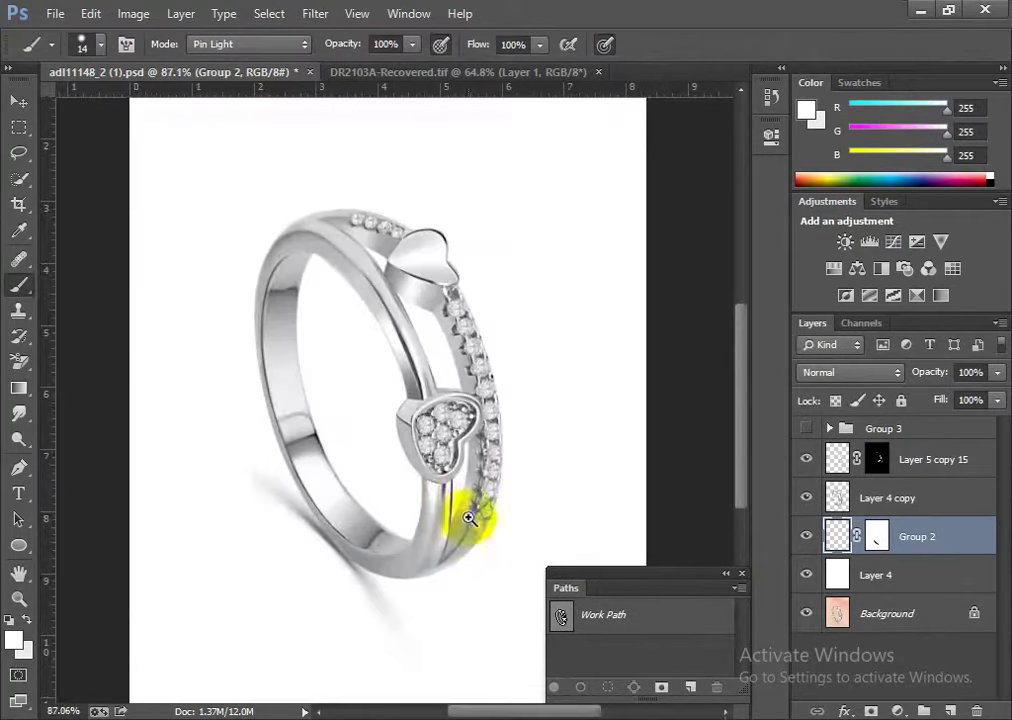
# - Toggle between the original Background photo and the retouched ring on white to compare them
pyautogui.click(808, 615)
pyautogui.click(808, 615)
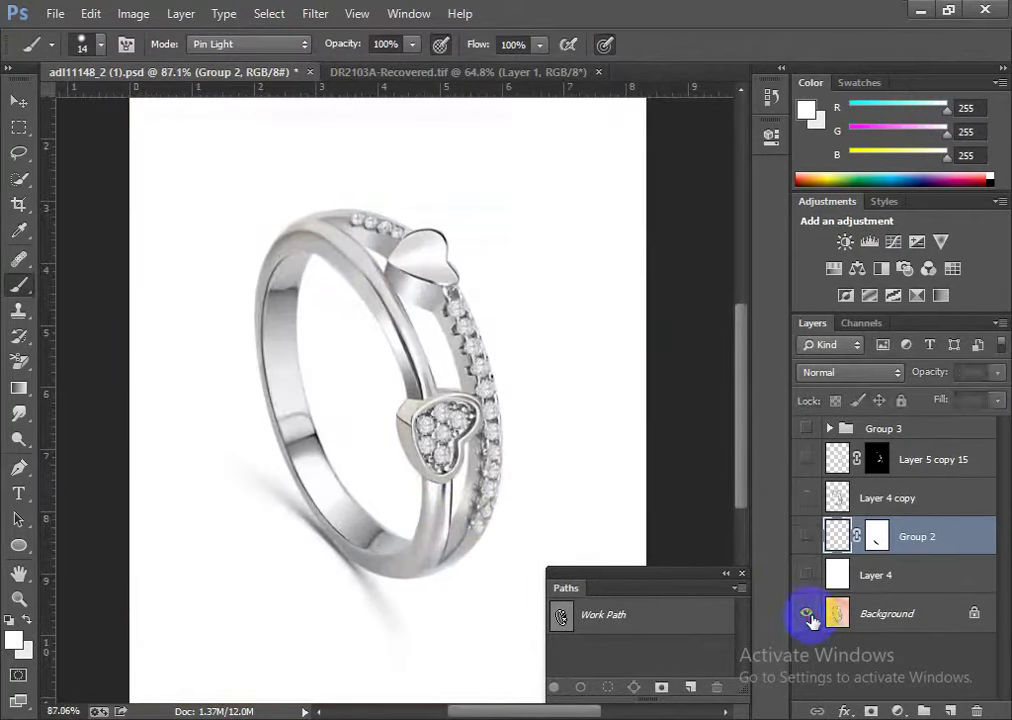
pyautogui.click(808, 615)
pyautogui.click(808, 615)
pyautogui.click(808, 615)
pyautogui.keyDown('alt'); pyautogui.click(808, 615); pyautogui.keyUp('alt')
pyautogui.keyDown('alt'); pyautogui.click(808, 615); pyautogui.keyUp('alt')
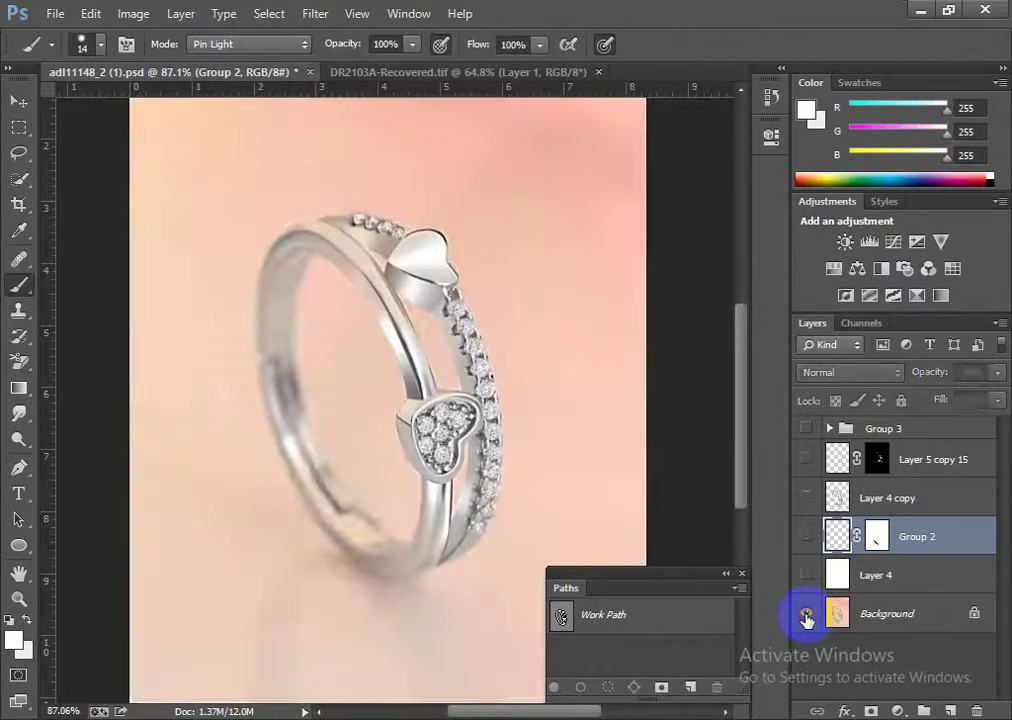
pyautogui.keyDown('alt'); pyautogui.click(808, 615); pyautogui.keyUp('alt')
pyautogui.keyDown('alt'); pyautogui.click(808, 615); pyautogui.keyUp('alt')
pyautogui.keyDown('alt'); pyautogui.click(808, 615); pyautogui.keyUp('alt')
pyautogui.keyDown('alt'); pyautogui.click(808, 615); pyautogui.keyUp('alt')
pyautogui.keyDown('alt'); pyautogui.click(808, 615); pyautogui.keyUp('alt')
pyautogui.keyDown('alt'); pyautogui.click(808, 615); pyautogui.keyUp('alt')
pyautogui.keyDown('alt'); pyautogui.click(806, 617); pyautogui.keyUp('alt')
pyautogui.keyDown('alt'); pyautogui.click(806, 617); pyautogui.keyUp('alt')
pyautogui.keyDown('alt'); pyautogui.click(806, 617); pyautogui.keyUp('alt')
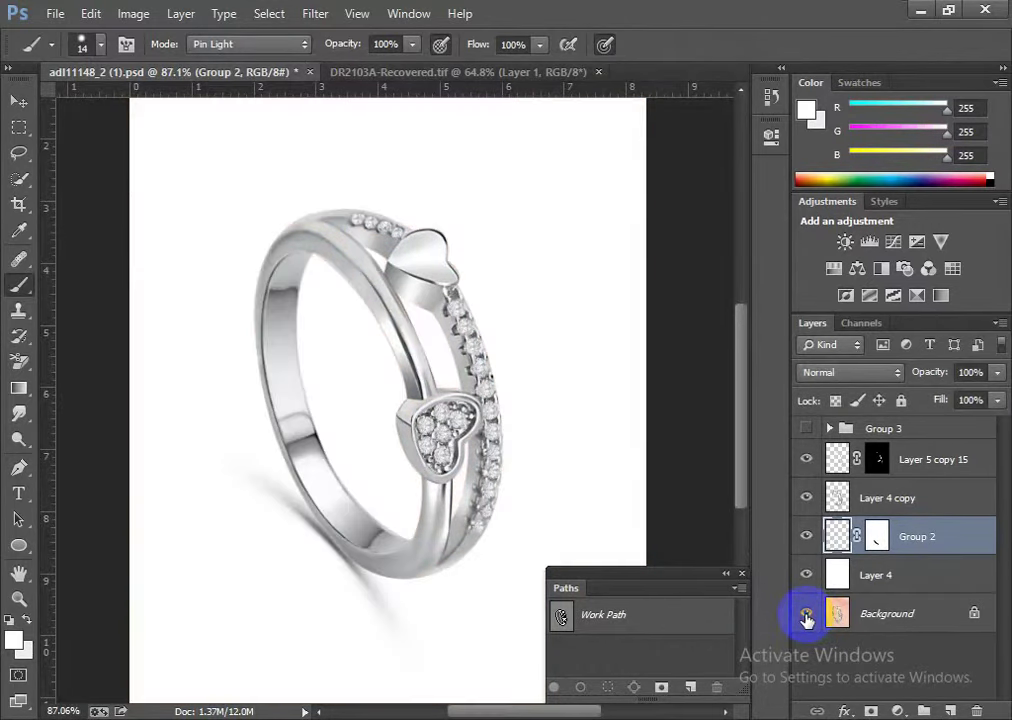
pyautogui.keyDown('alt'); pyautogui.click(806, 617); pyautogui.keyUp('alt')
pyautogui.keyDown('alt'); pyautogui.click(806, 617); pyautogui.keyUp('alt')
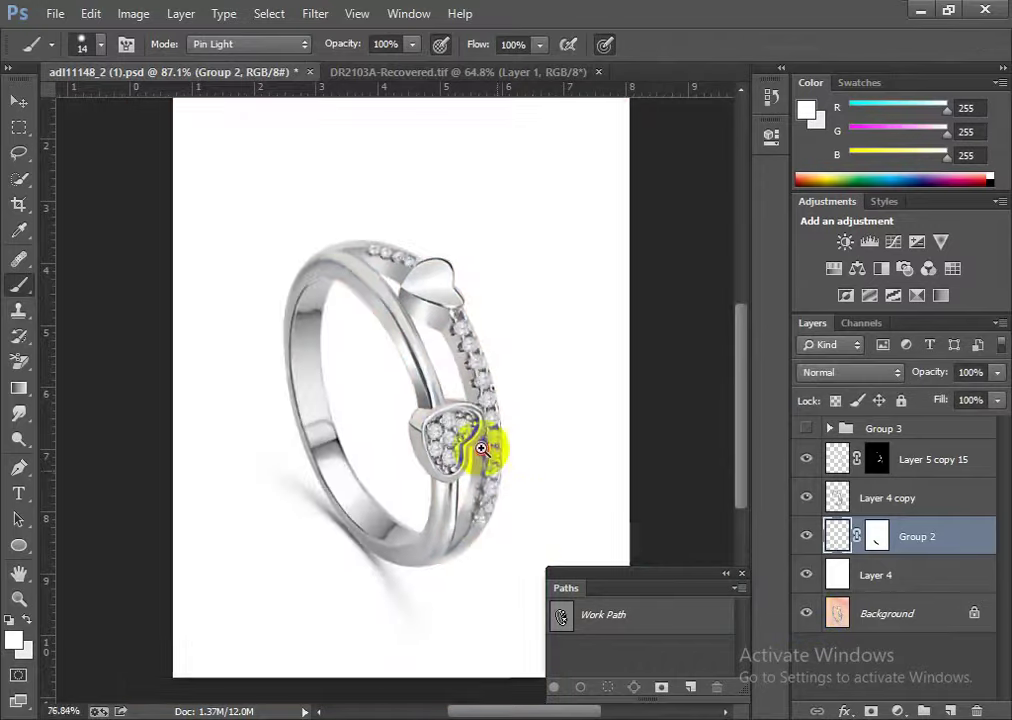
# - Preview Group 3's peach backdrop on and off, leaving it visible
pyautogui.moveTo(479, 445)
pyautogui.mouseDown()
pyautogui.moveTo(465, 479)
pyautogui.moveTo(506, 481)
pyautogui.moveTo(411, 422)
pyautogui.moveTo(535, 497)
pyautogui.moveTo(396, 406)
pyautogui.moveTo(514, 476)
pyautogui.mouseUp()
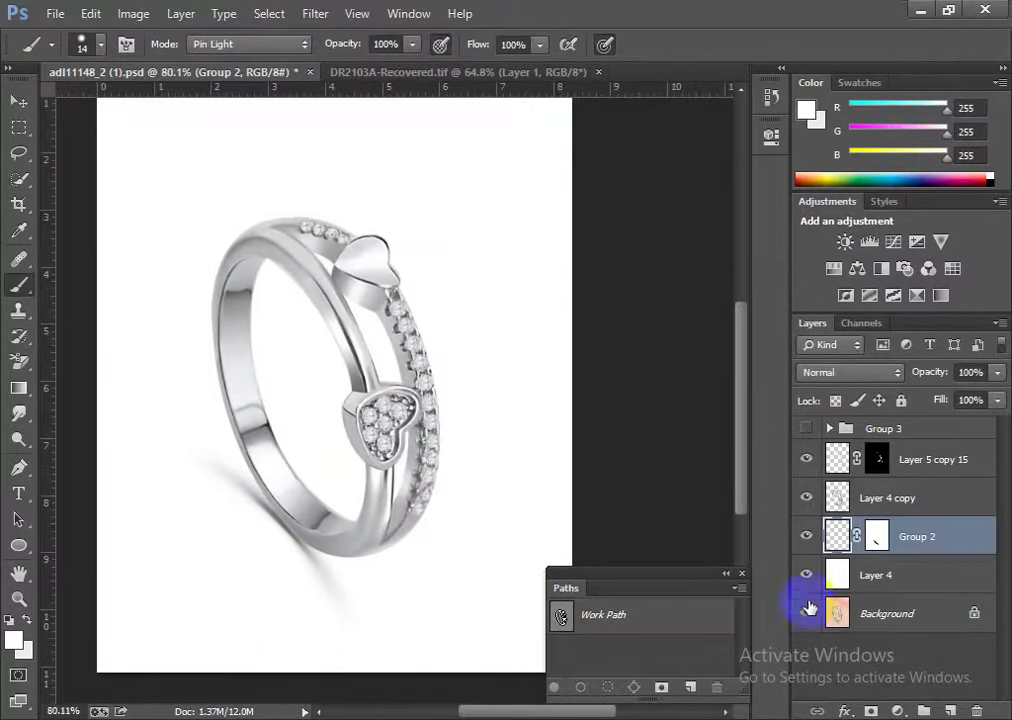
pyautogui.click(807, 429)
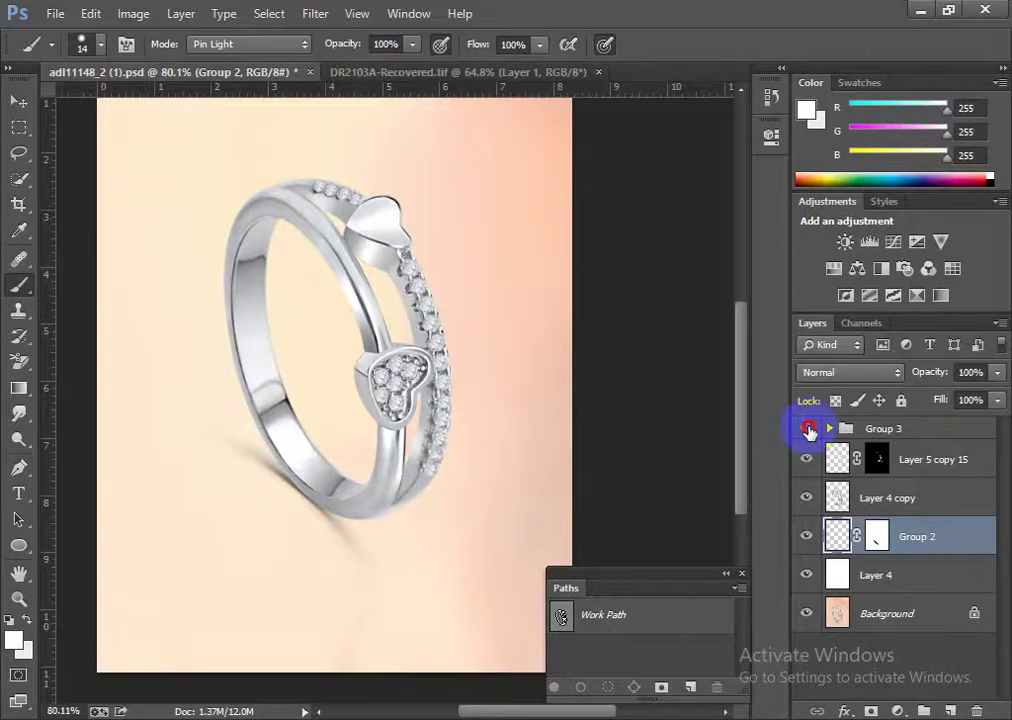
pyautogui.click(808, 429)
pyautogui.click(809, 430)
pyautogui.click(810, 430)
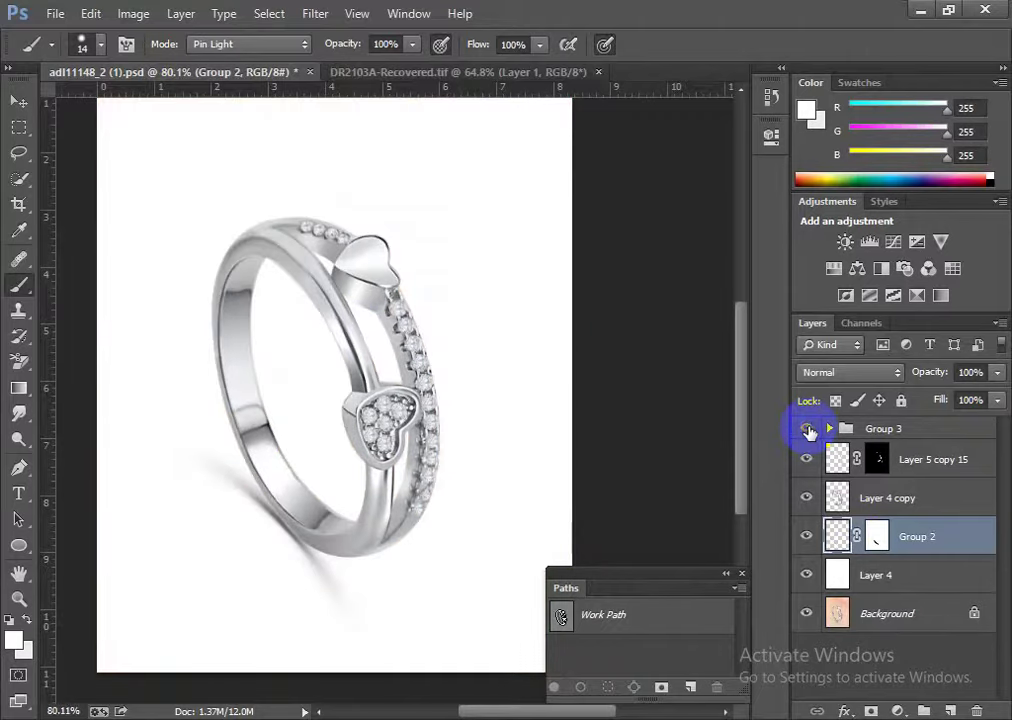
pyautogui.click(808, 429)
pyautogui.click(808, 429)
pyautogui.click(808, 429)
pyautogui.click(808, 429)
pyautogui.click(809, 430)
# - Compare the original photo with the retouched ring on peach, ending on the retouched full view
pyautogui.moveTo(494, 456)
pyautogui.mouseDown()
pyautogui.moveTo(370, 379)
pyautogui.moveTo(524, 463)
pyautogui.moveTo(463, 393)
pyautogui.moveTo(520, 422)
pyautogui.moveTo(513, 443)
pyautogui.moveTo(384, 339)
pyautogui.moveTo(489, 418)
pyautogui.moveTo(517, 425)
pyautogui.moveTo(470, 389)
pyautogui.moveTo(667, 664)
pyautogui.mouseUp()
pyautogui.keyDown('alt'); pyautogui.click(805, 614); pyautogui.keyUp('alt')
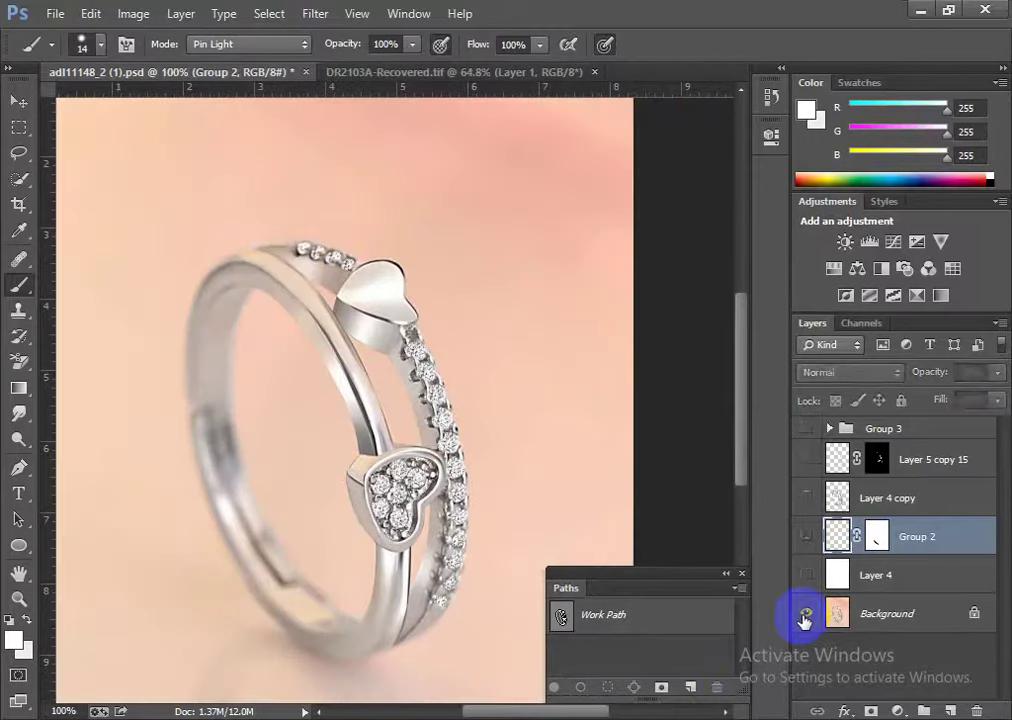
pyautogui.keyDown('alt'); pyautogui.click(805, 614); pyautogui.keyUp('alt')
pyautogui.keyDown('alt'); pyautogui.click(805, 614); pyautogui.keyUp('alt')
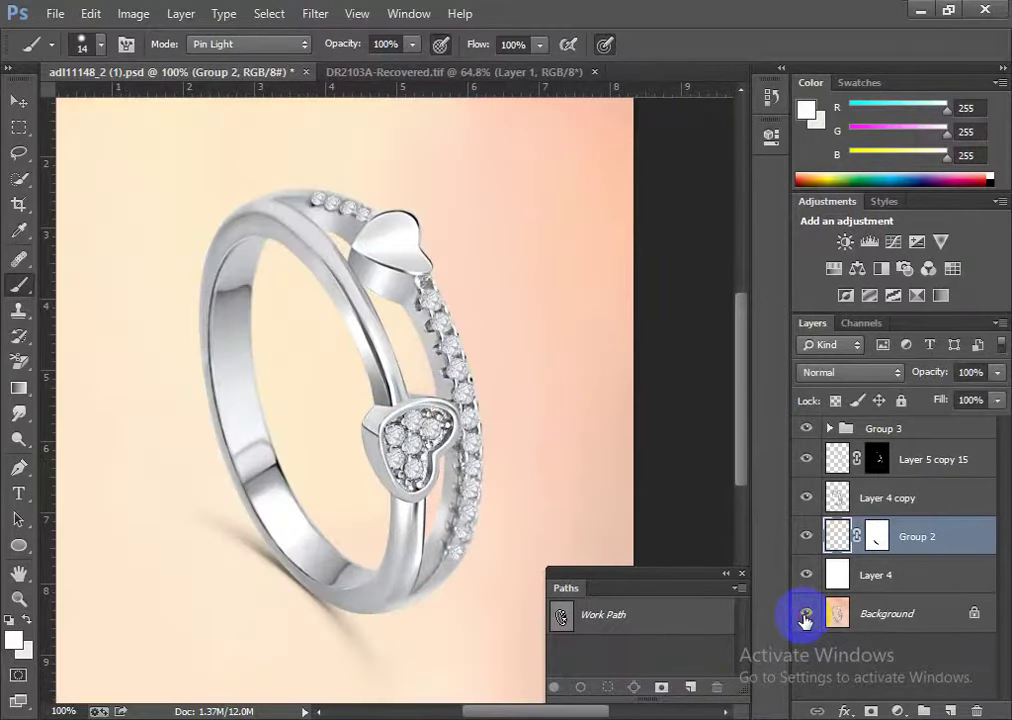
pyautogui.keyDown('alt'); pyautogui.click(805, 614); pyautogui.keyUp('alt')
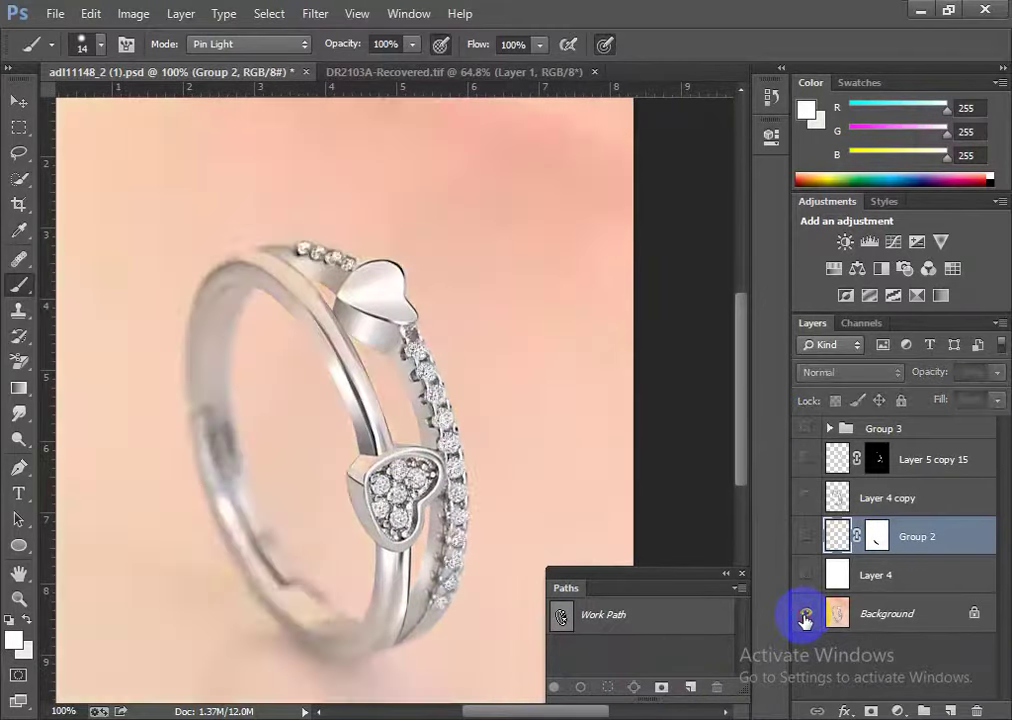
pyautogui.keyDown('alt'); pyautogui.click(805, 617); pyautogui.keyUp('alt')
pyautogui.keyDown('alt'); pyautogui.click(805, 619); pyautogui.keyUp('alt')
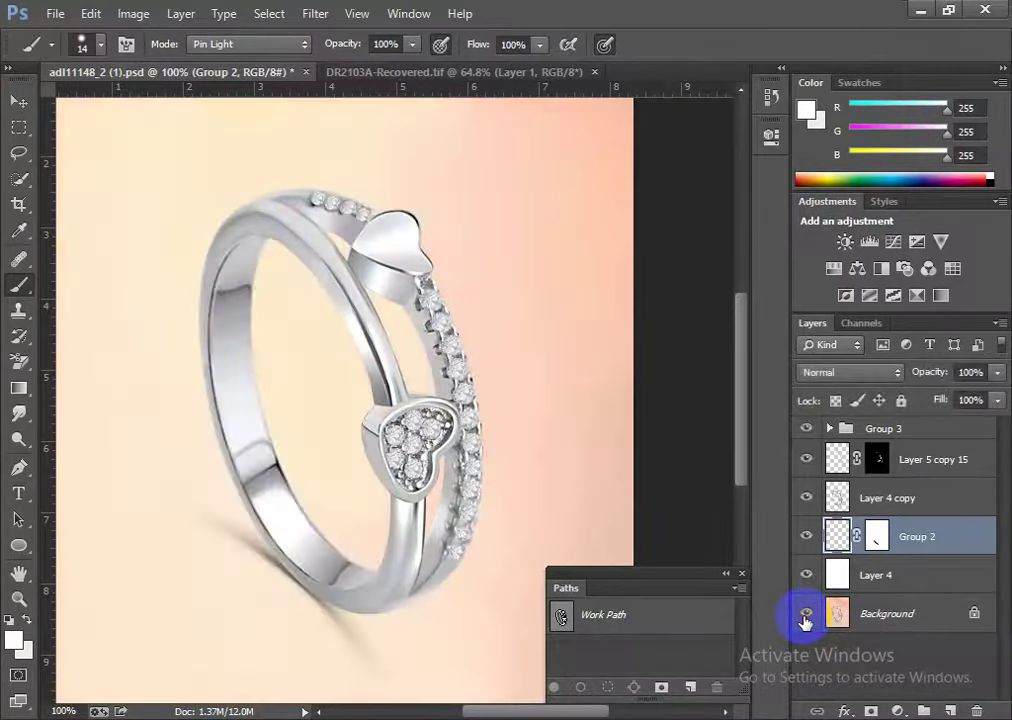
pyautogui.keyDown('alt'); pyautogui.click(805, 620); pyautogui.keyUp('alt')
pyautogui.keyDown('alt'); pyautogui.click(805, 620); pyautogui.keyUp('alt')
pyautogui.keyDown('alt'); pyautogui.click(805, 620); pyautogui.keyUp('alt')
pyautogui.keyDown('alt'); pyautogui.click(805, 621); pyautogui.keyUp('alt')
pyautogui.moveTo(475, 498); pyautogui.dragTo(645, 706)
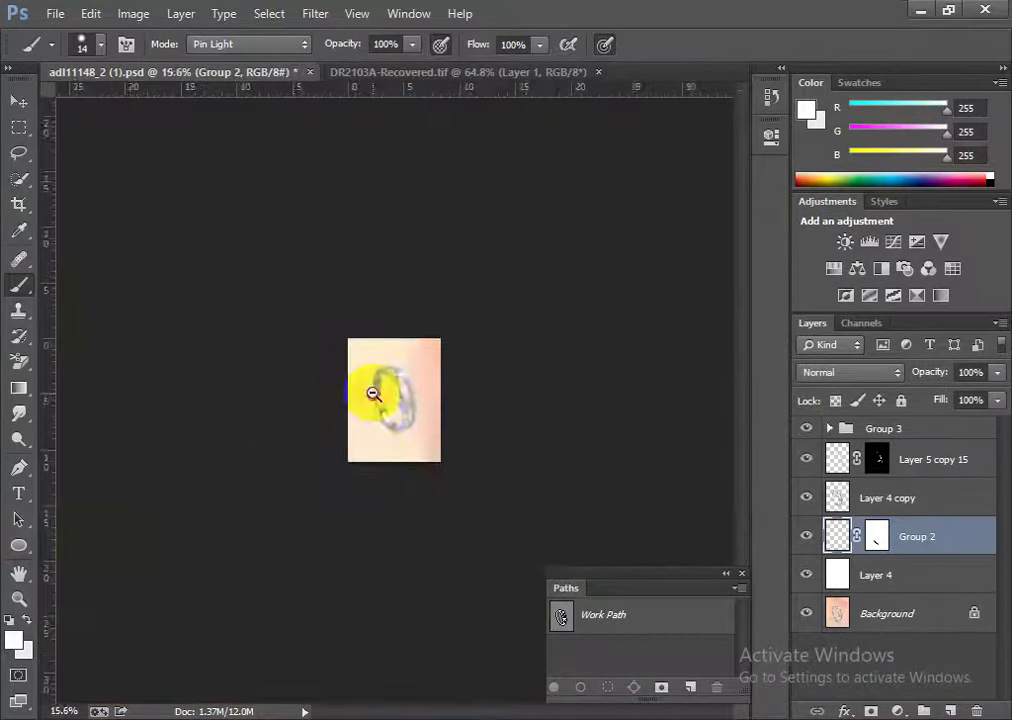